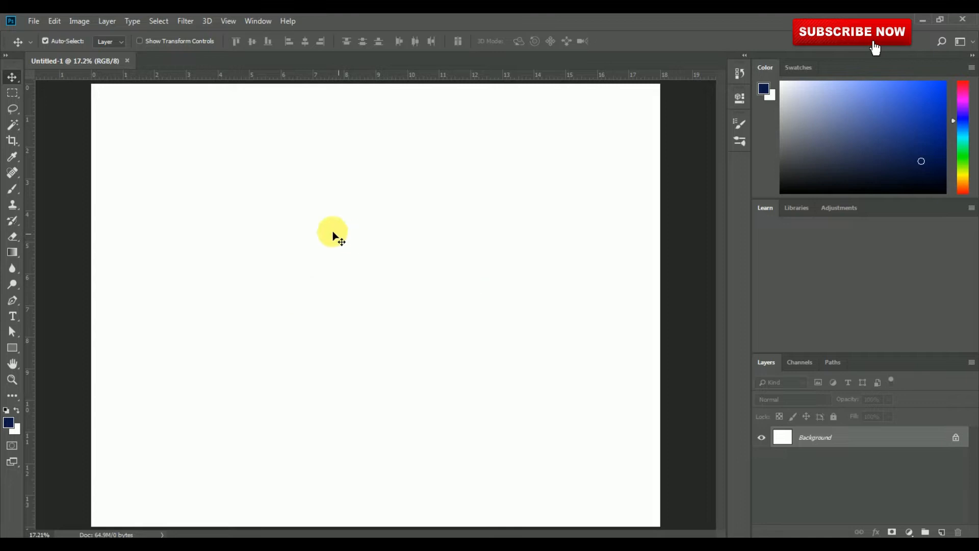
click(38, 20)
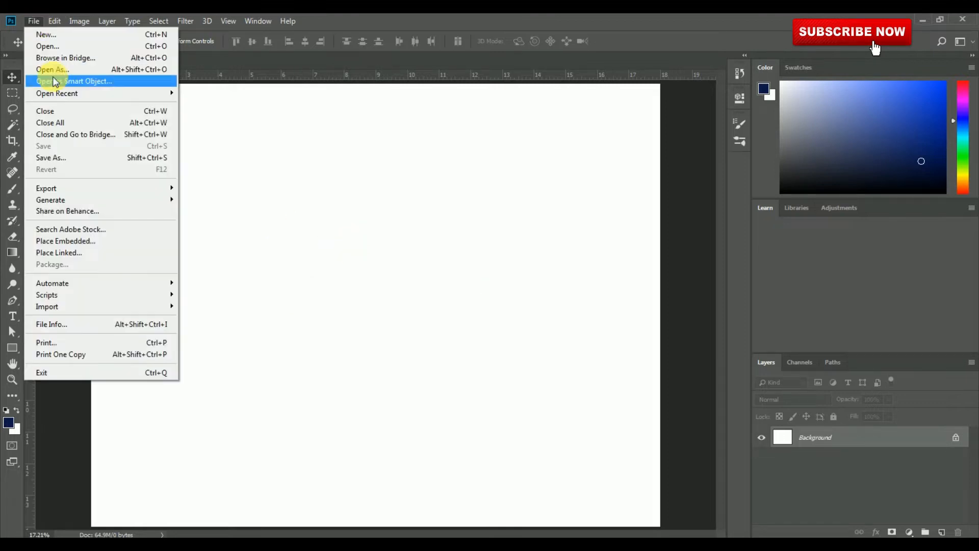
click(57, 37)
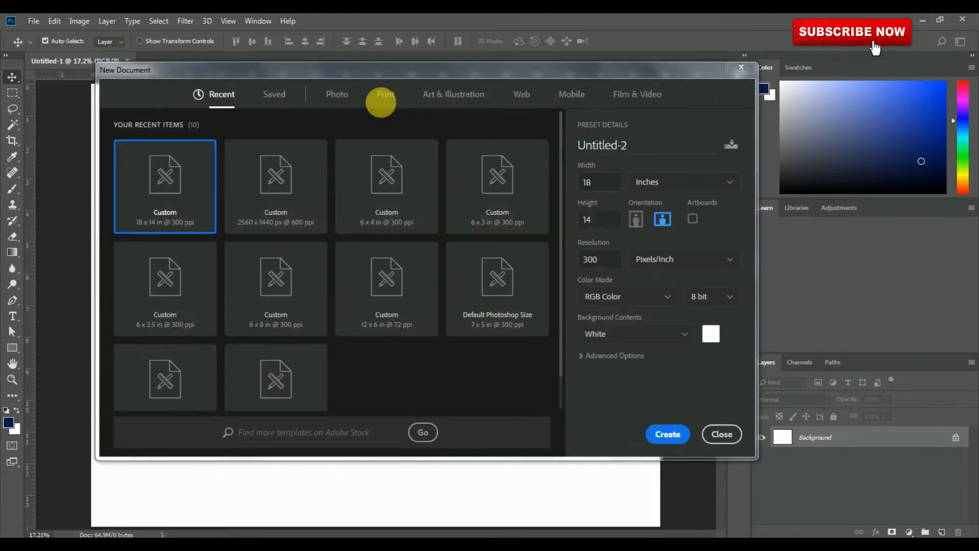
click(339, 95)
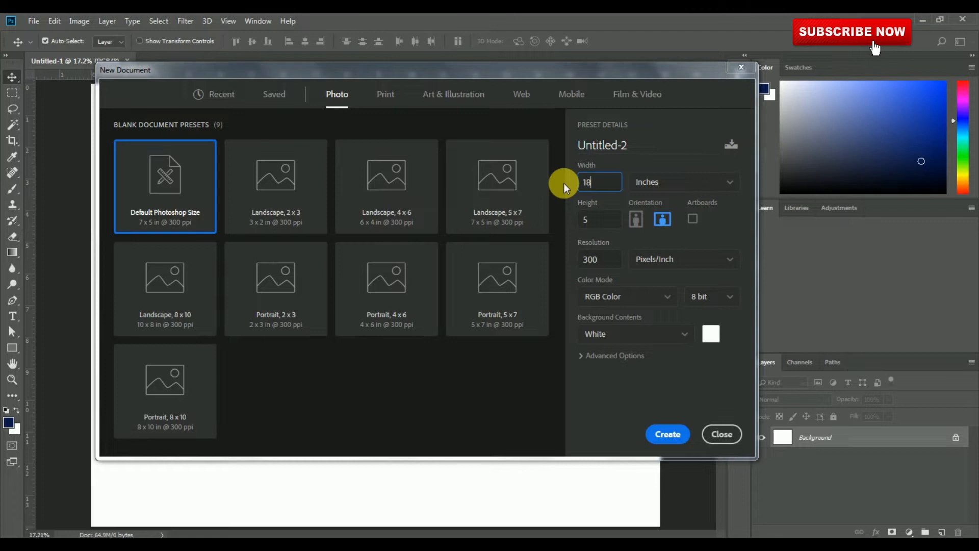
click(600, 218)
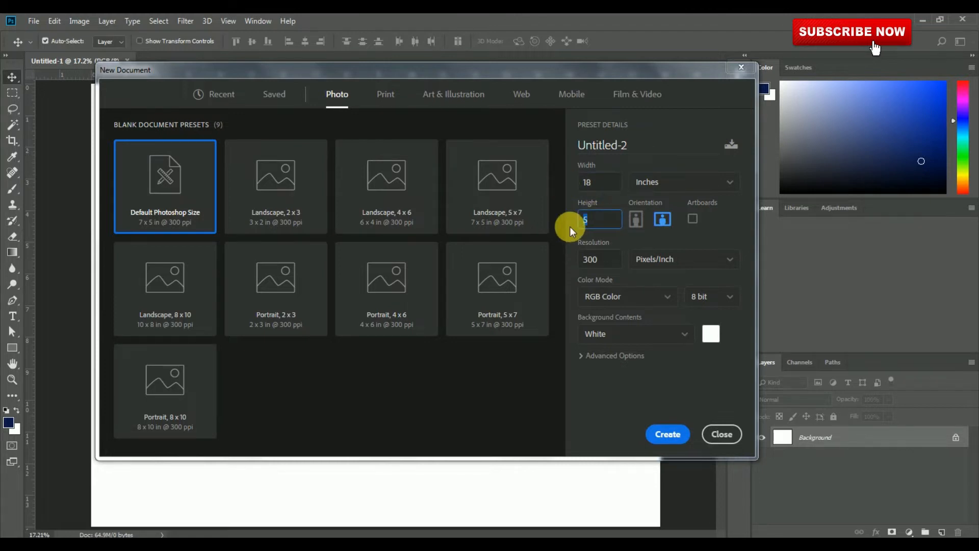
text(14)
key(Tab)
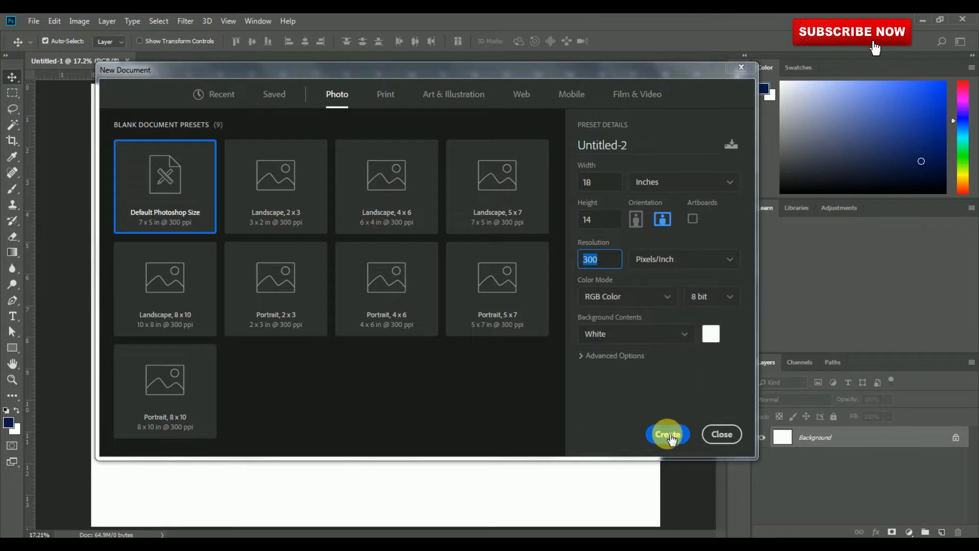
click(730, 436)
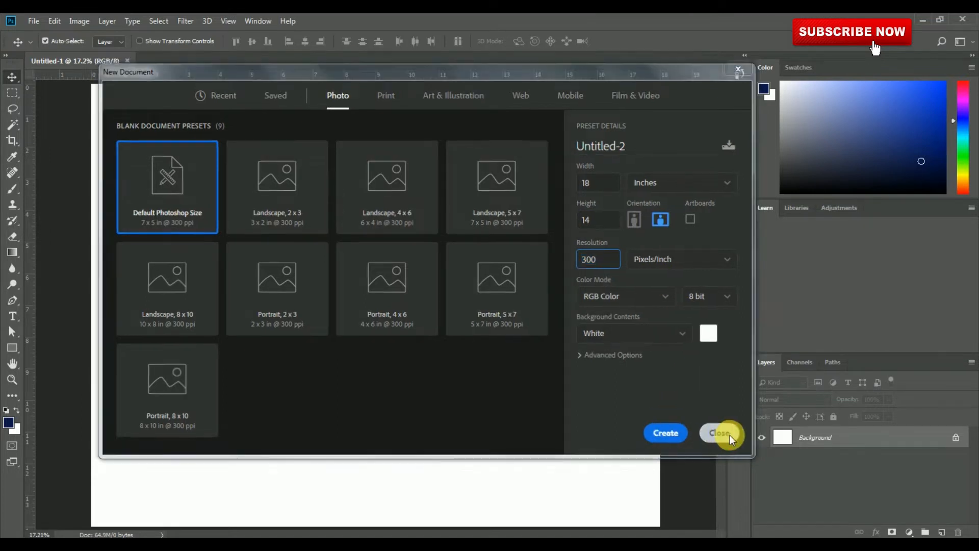
Place the Amazing-Backgrounds-download-desktop image into the document as an embedded object.
click(47, 21)
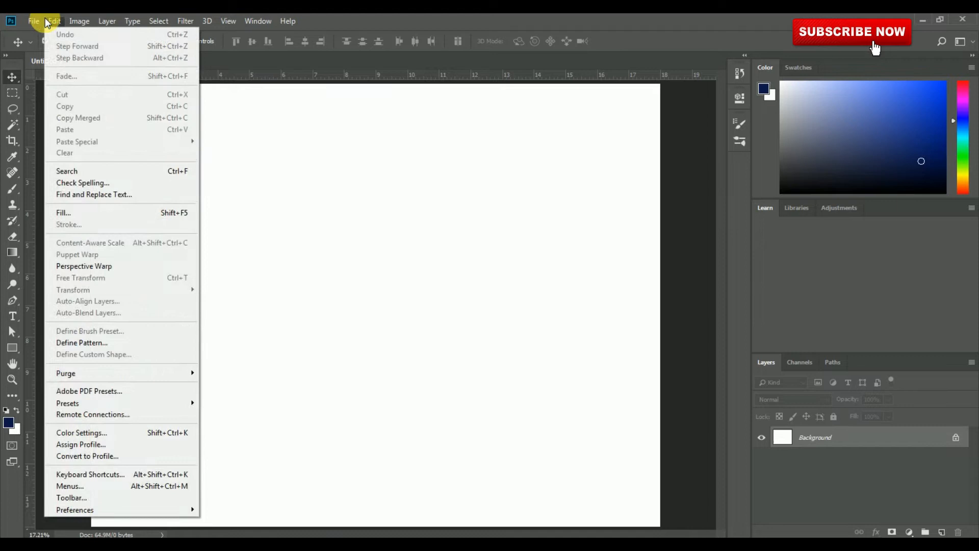
mouse_move(34, 21)
click(63, 242)
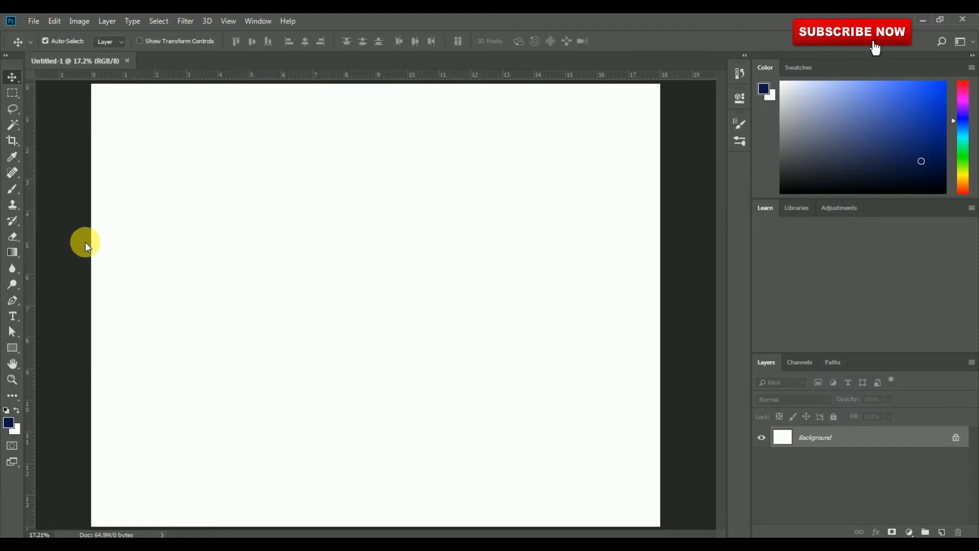
click(369, 218)
click(873, 518)
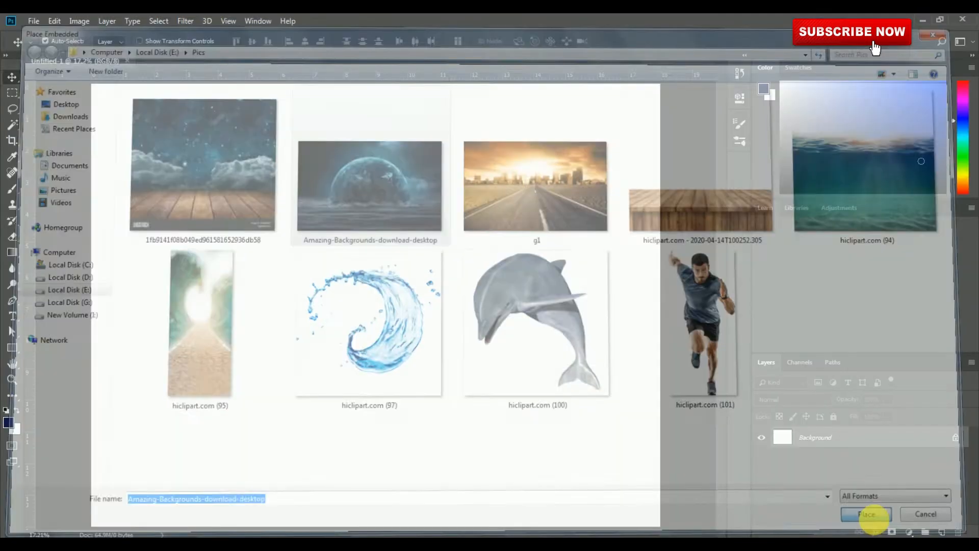
Scale the placed planet background to about 87% and position it so it covers the whole canvas.
drag(593, 165, 589, 145)
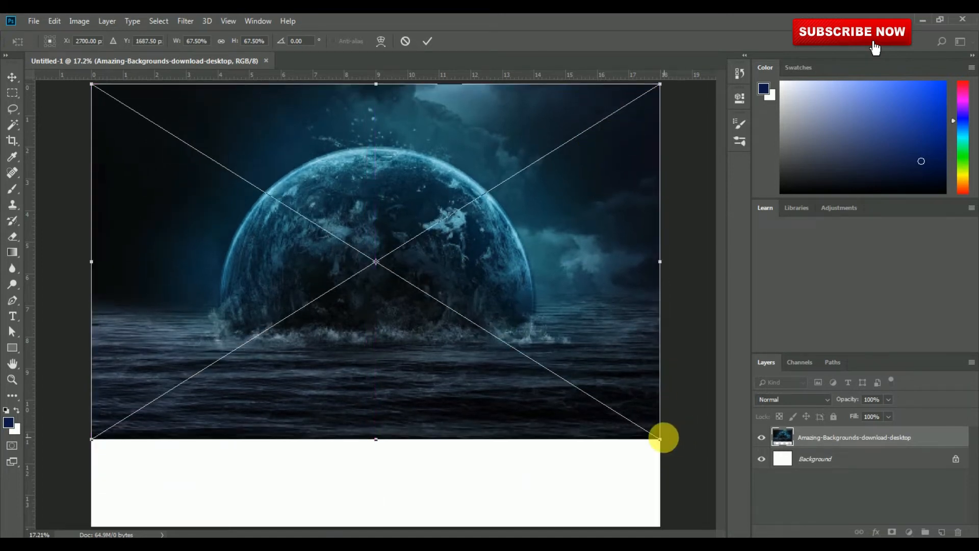
drag(683, 452, 695, 459)
drag(594, 409, 600, 433)
scroll(566, 392, down, 4)
drag(575, 166, 592, 155)
drag(559, 219, 560, 231)
drag(590, 168, 605, 162)
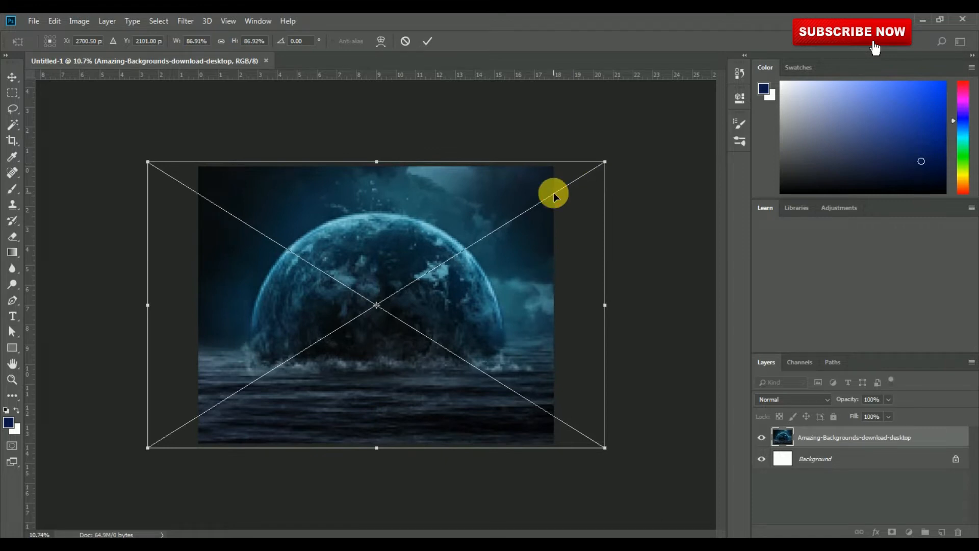
key(Return)
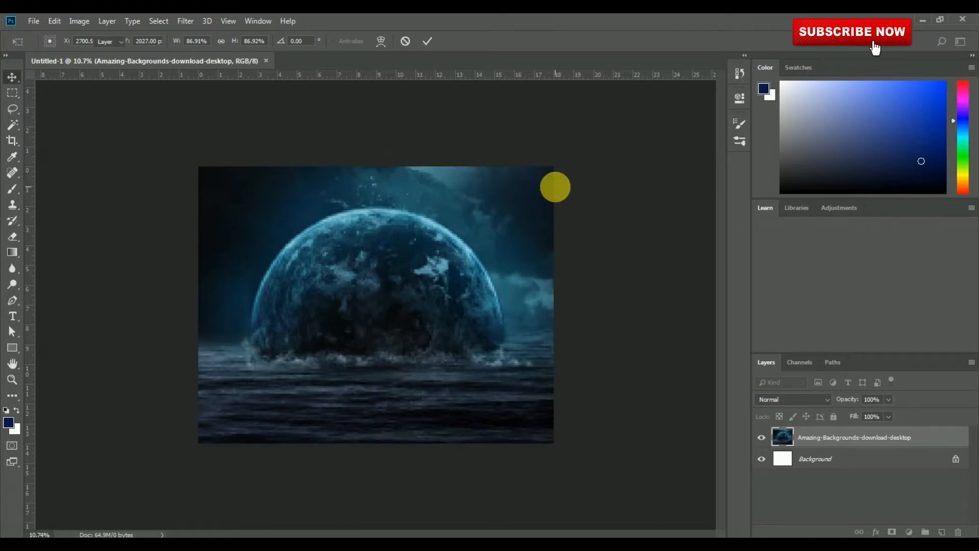
key(ctrl+0)
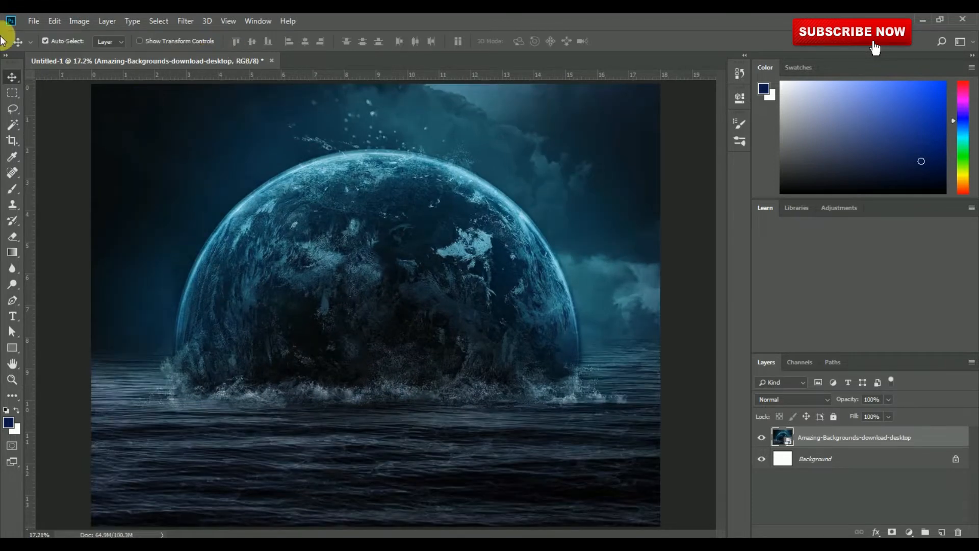
Place the wooden table image "hiclipart.com - 2020-04-14T100252.305" into the document as an embedded object.
click(55, 20)
mouse_move(80, 20)
mouse_move(34, 21)
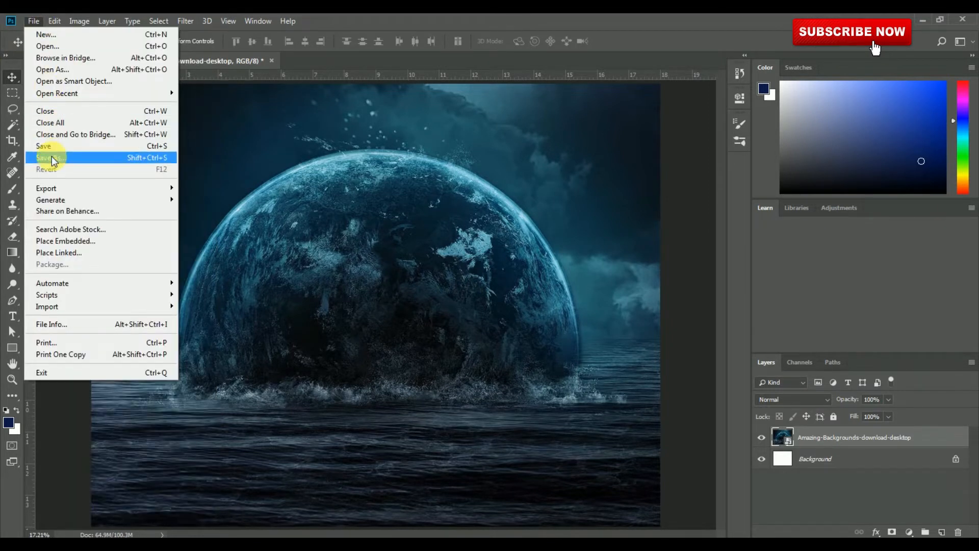
mouse_move(53, 187)
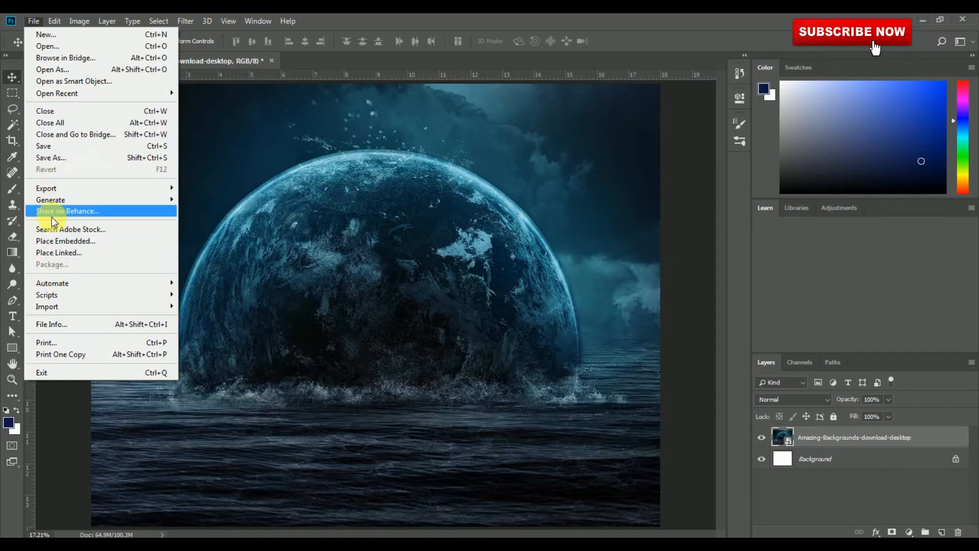
click(56, 241)
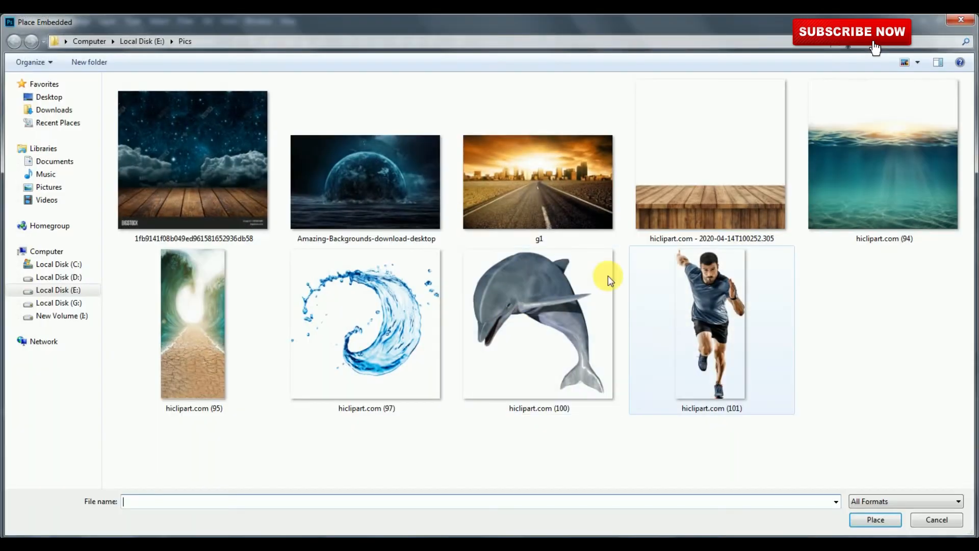
click(655, 196)
click(873, 518)
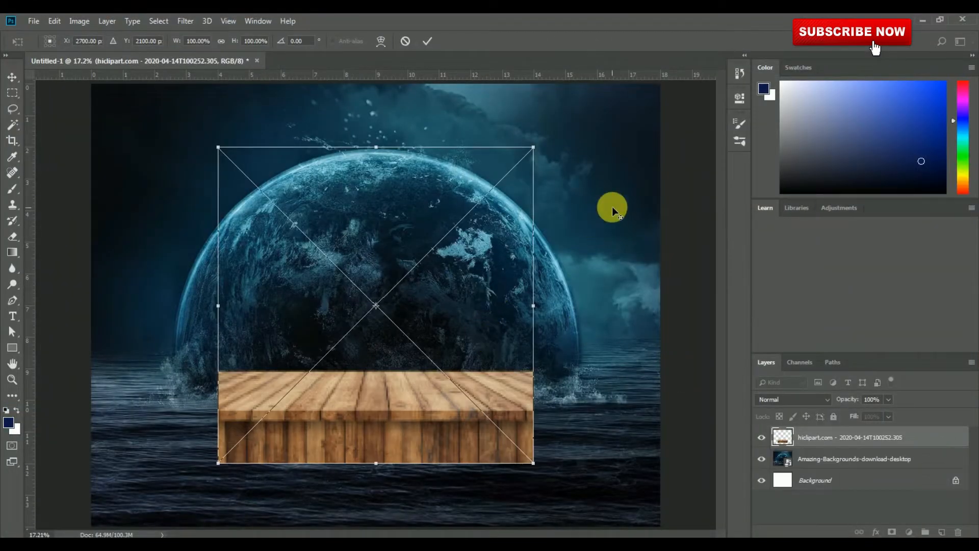
Enlarge the wooden table to about 208% and position its planks across the full width of the canvas's lower edge.
drag(532, 149, 623, 105)
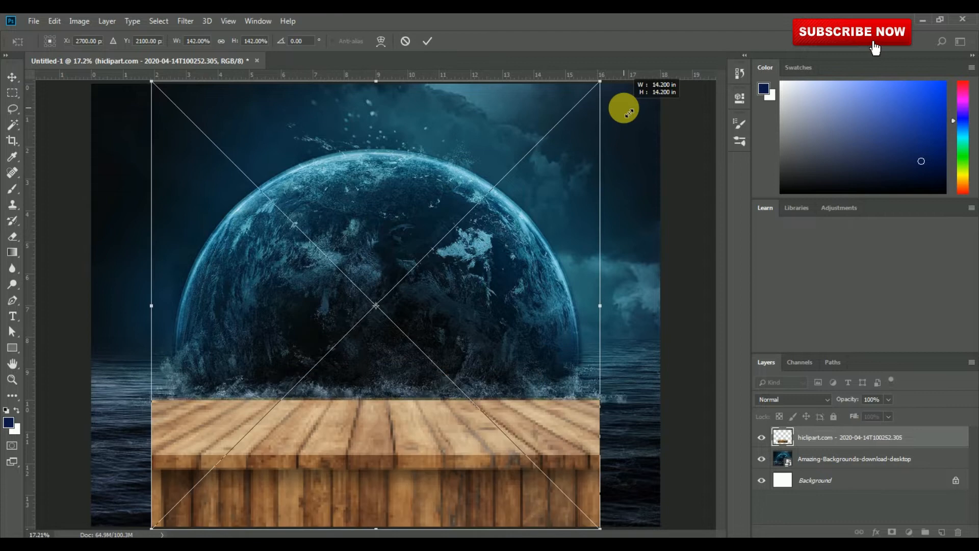
scroll(472, 198, down, 3)
drag(521, 159, 623, 126)
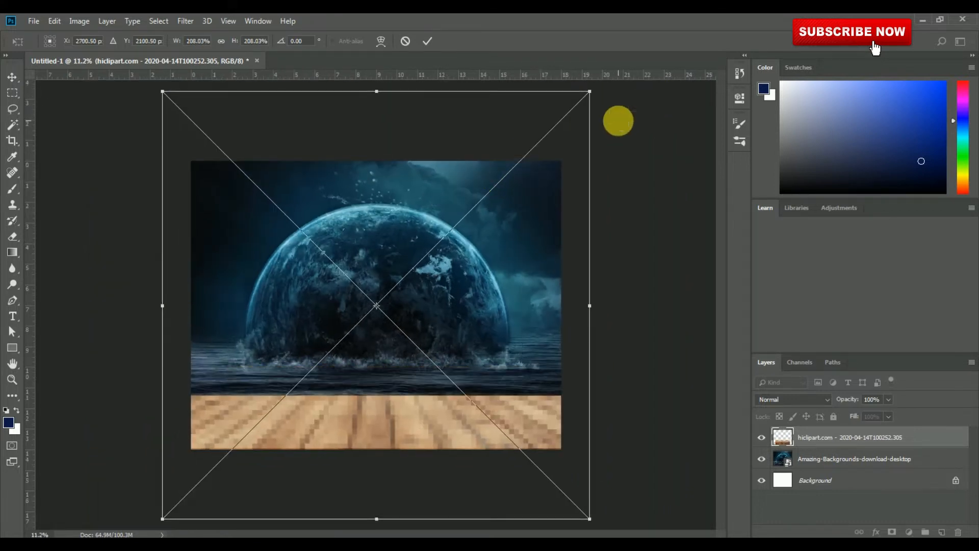
drag(486, 374, 488, 364)
key(Return)
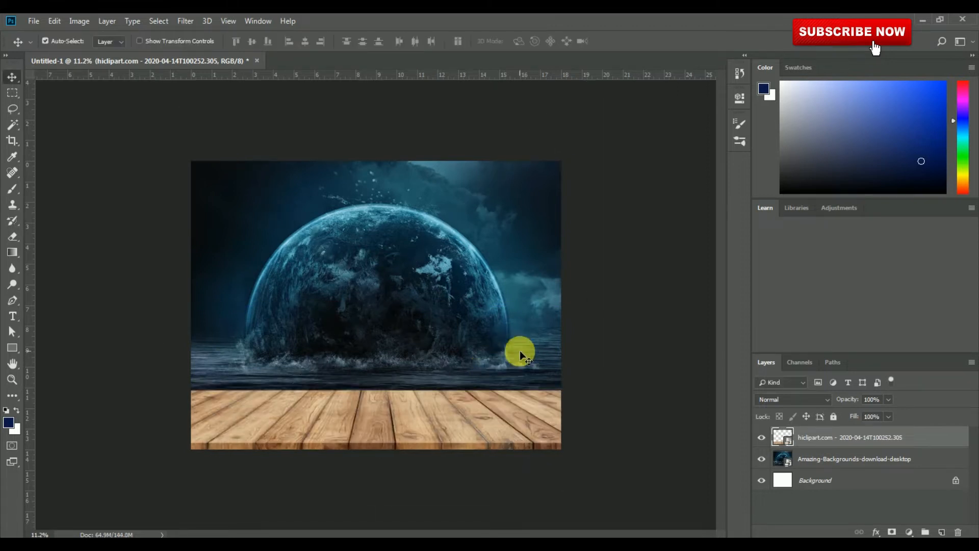
Rasterize the wooden planks smart object with the Eraser tool so its pixels can be erased.
right_click(873, 435)
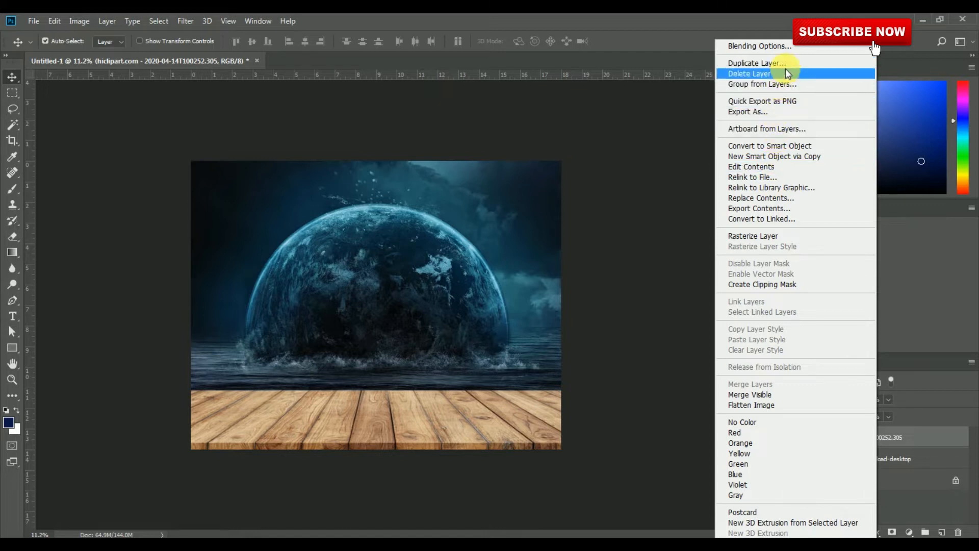
click(684, 468)
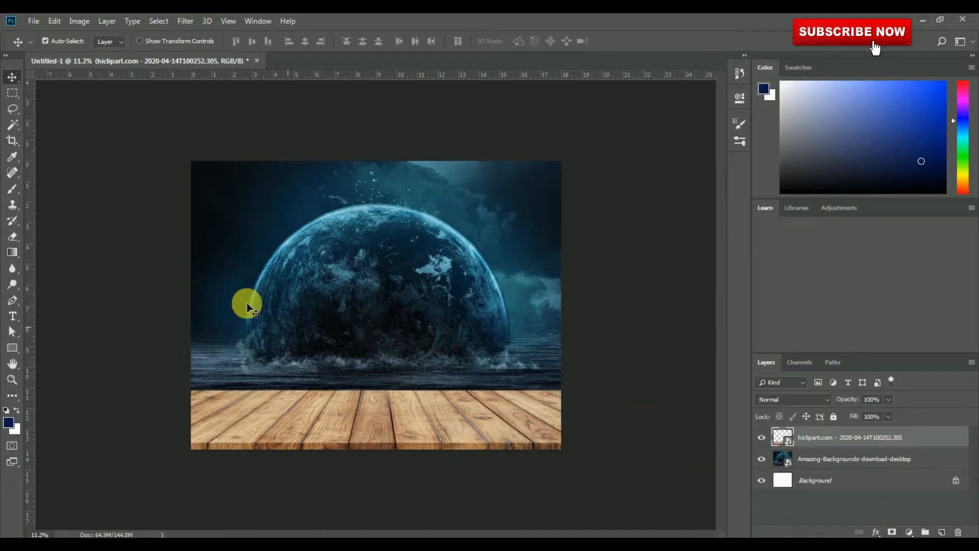
click(11, 239)
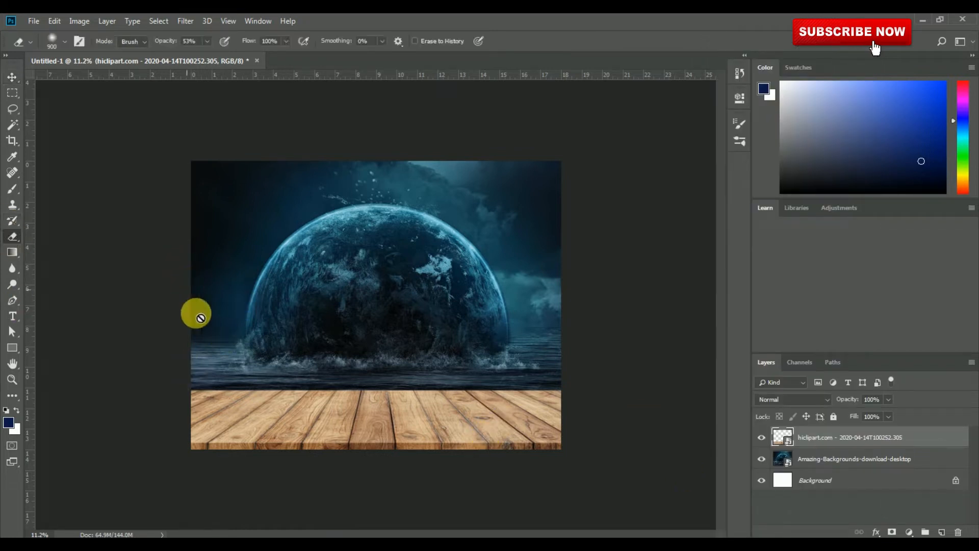
click(268, 415)
click(470, 225)
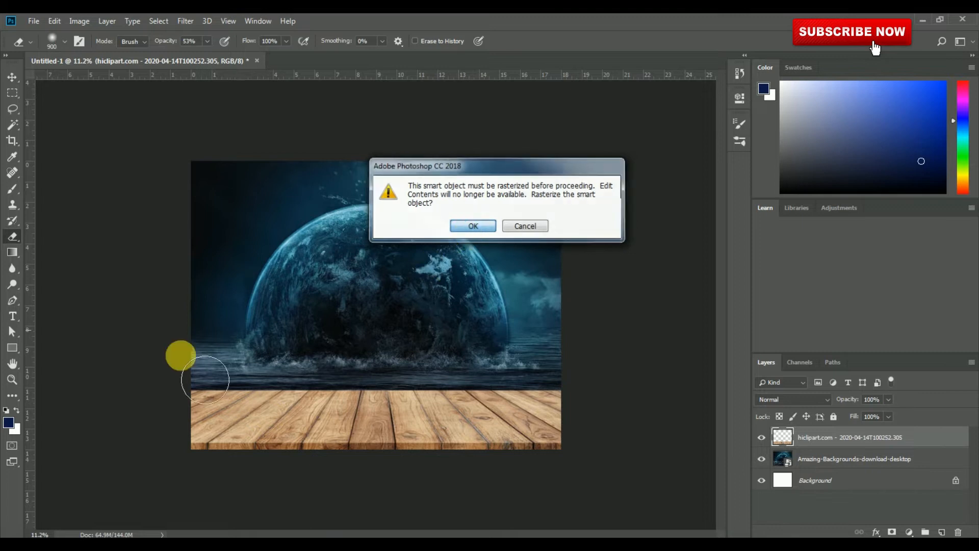
Erase the planks' far edge with the soft 900 px eraser at 53% and 45% opacity to blend it into the water.
mouse_move(147, 398)
mouse_down()
mouse_move(254, 412)
mouse_move(523, 413)
mouse_move(616, 400)
mouse_move(516, 409)
mouse_move(160, 364)
mouse_move(556, 392)
mouse_move(218, 393)
mouse_move(570, 396)
mouse_move(199, 393)
mouse_move(610, 400)
mouse_move(203, 376)
mouse_move(575, 389)
mouse_move(588, 398)
mouse_move(125, 396)
mouse_move(489, 416)
mouse_move(592, 406)
mouse_move(527, 427)
mouse_move(182, 413)
mouse_move(220, 437)
mouse_move(561, 439)
mouse_move(627, 389)
mouse_move(443, 399)
mouse_move(81, 360)
mouse_move(520, 465)
mouse_move(265, 452)
mouse_move(192, 406)
mouse_move(383, 415)
mouse_move(571, 400)
mouse_move(520, 415)
mouse_move(332, 426)
mouse_move(102, 70)
mouse_up()
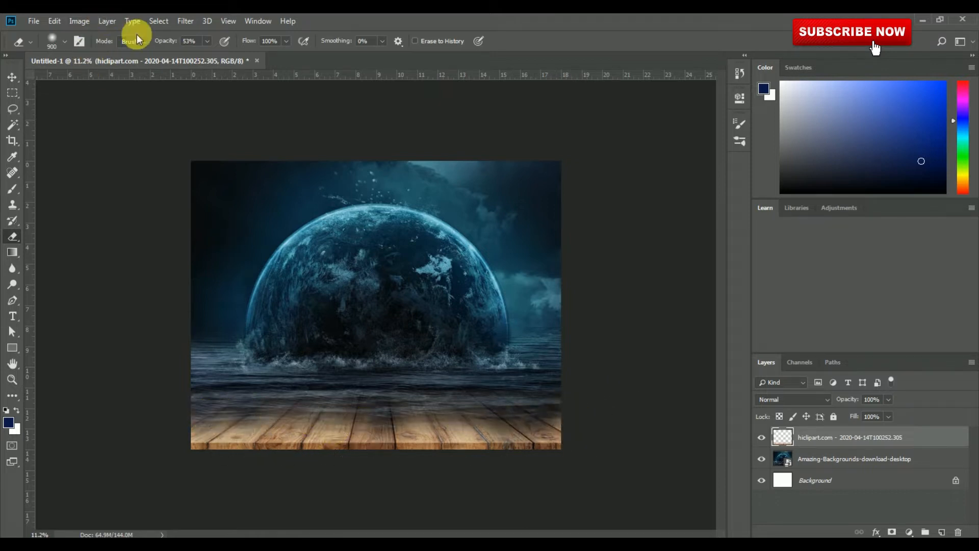
drag(203, 57, 200, 57)
mouse_move(357, 462)
mouse_down()
mouse_move(219, 451)
mouse_move(477, 442)
mouse_move(601, 418)
mouse_up()
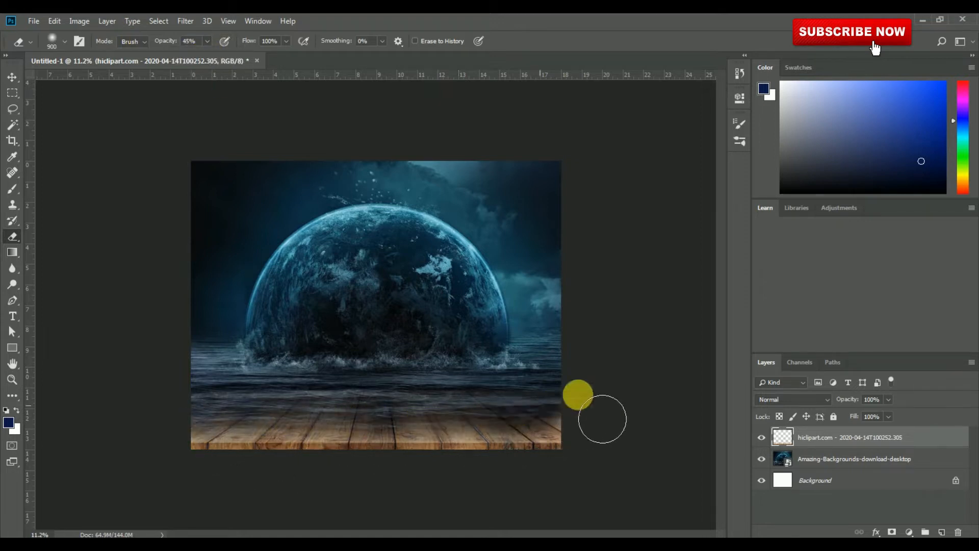
click(13, 77)
key(ctrl+0)
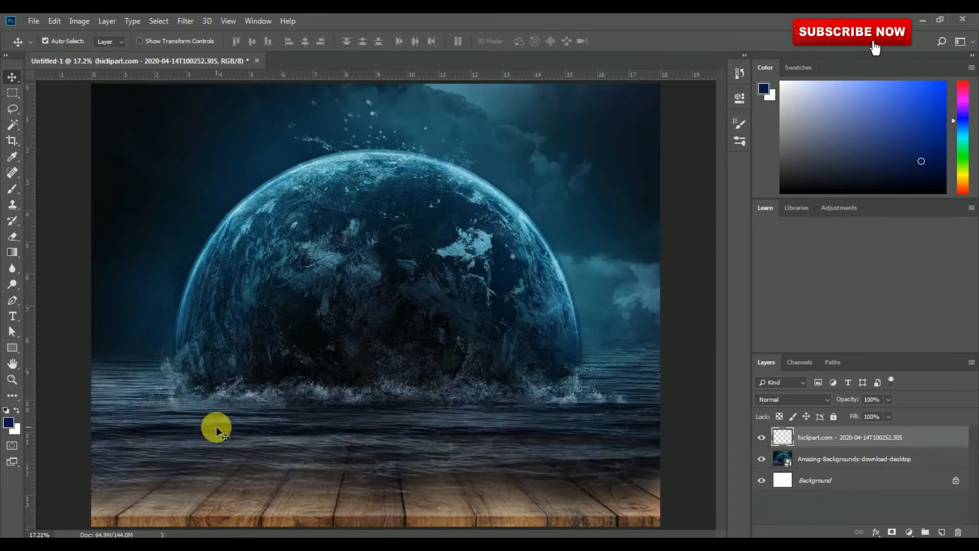
Place the running man image "hiclipart.com (101)" into the document as an embedded object.
click(35, 21)
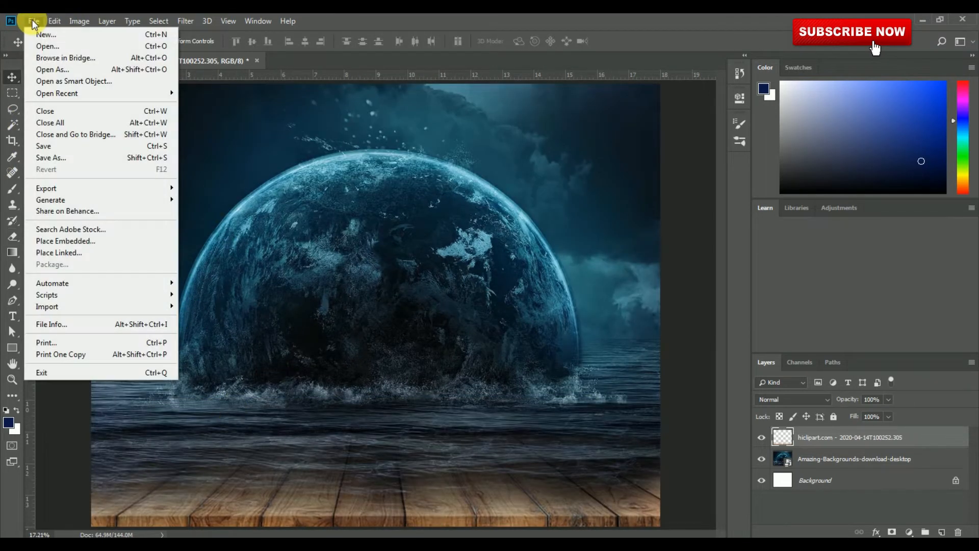
click(65, 242)
click(732, 322)
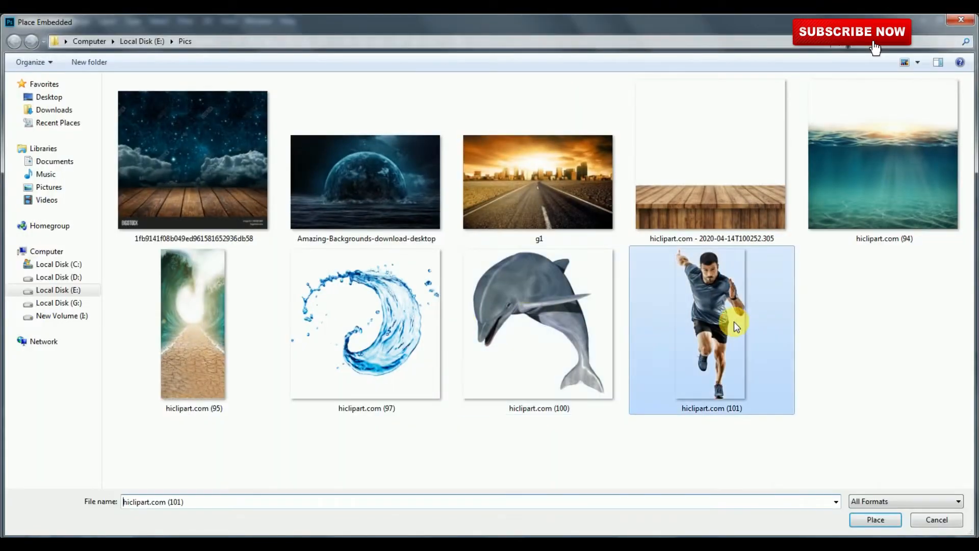
click(873, 522)
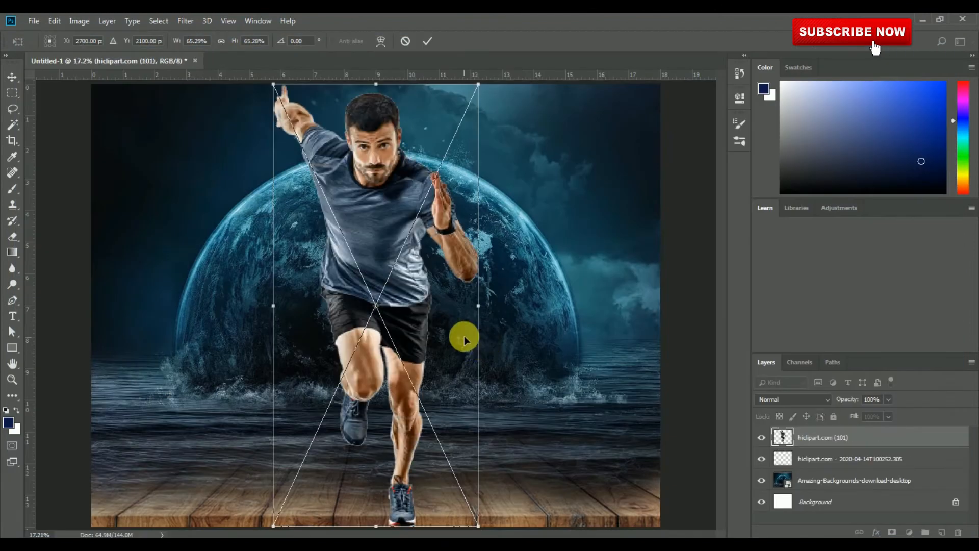
Scale the running man to about 36% and position him in front of the planet, just above the planks.
drag(480, 85, 426, 204)
drag(378, 249, 387, 256)
drag(443, 213, 431, 220)
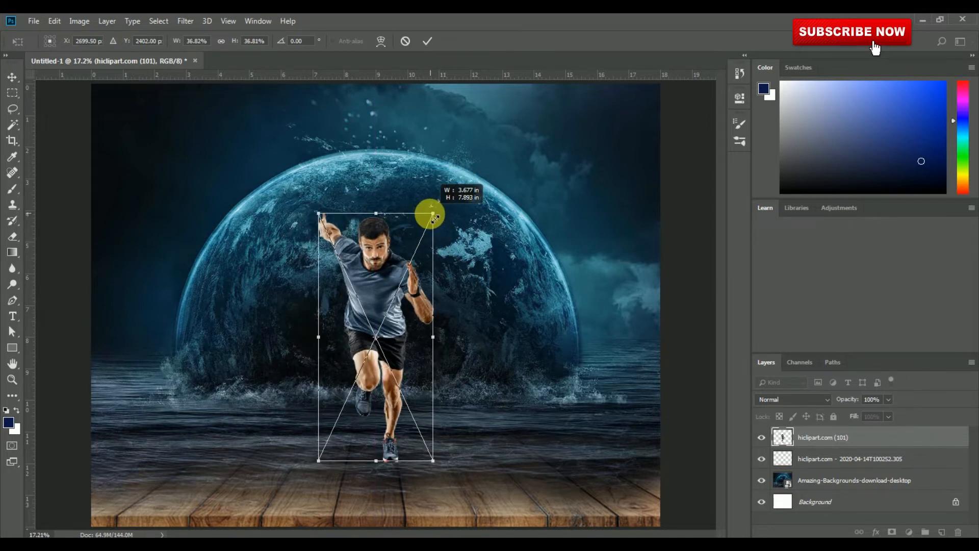
drag(398, 280, 387, 289)
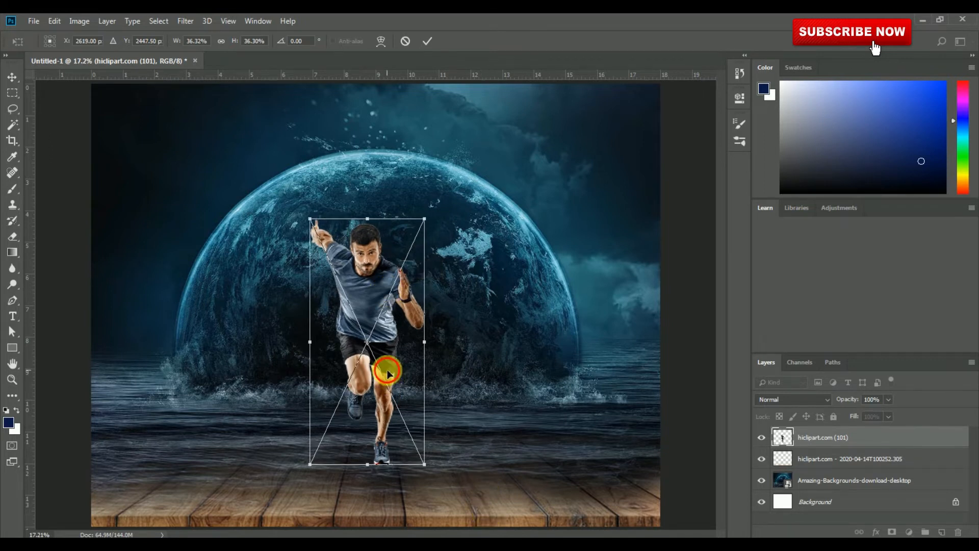
key(Return)
Scale the wooden planks to about 101.5% with Free Transform and shift them slightly down past the canvas's lower edge.
click(507, 514)
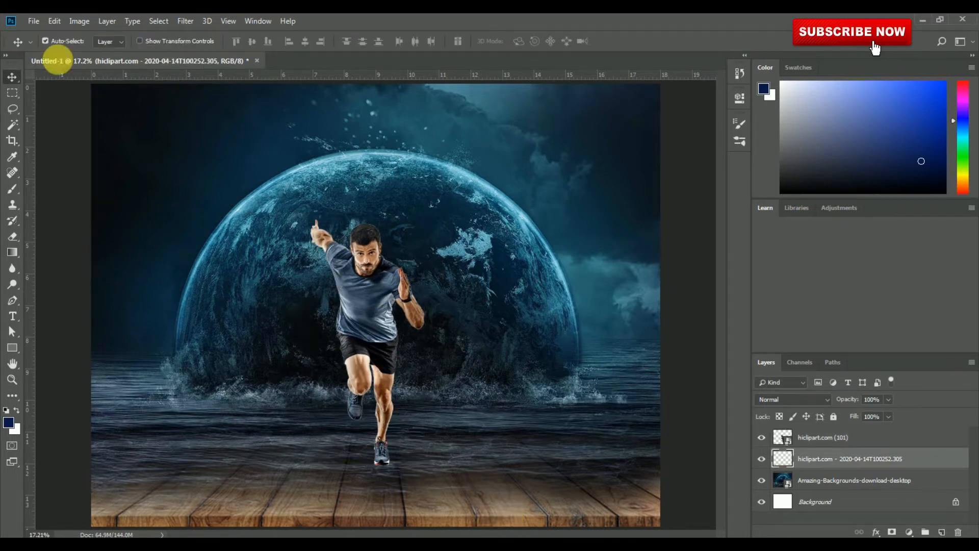
click(55, 21)
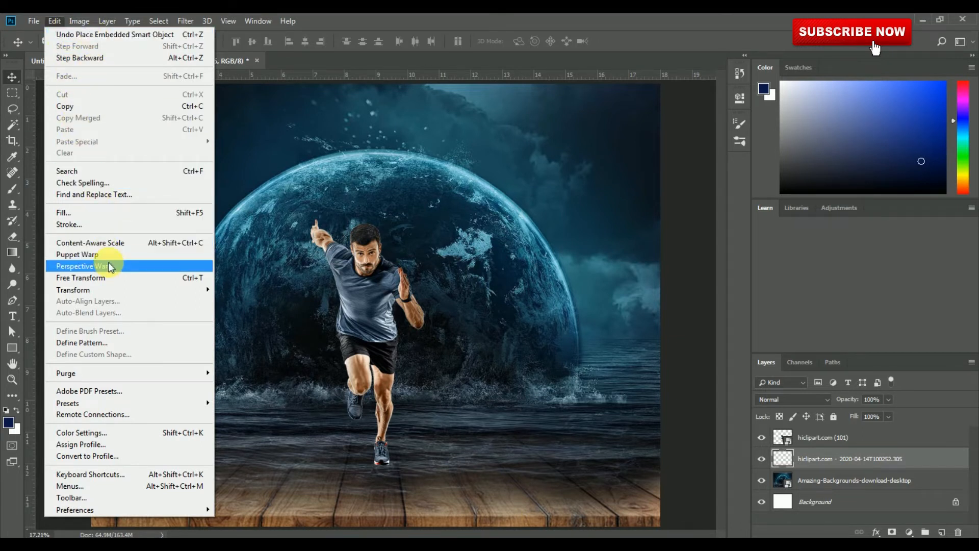
click(109, 278)
drag(696, 445, 710, 433)
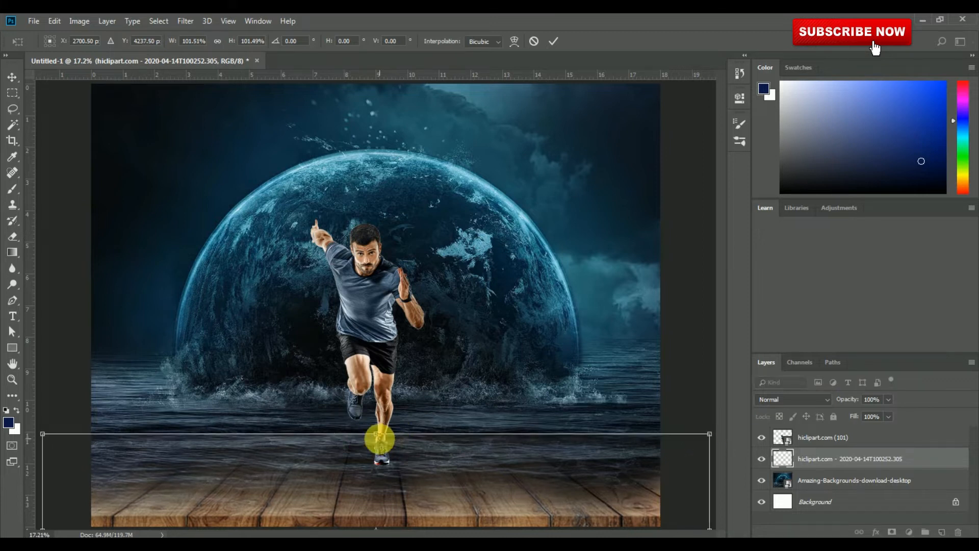
mouse_move(377, 439)
mouse_down()
mouse_move(379, 452)
mouse_move(382, 419)
mouse_move(376, 451)
mouse_up()
key(Return)
Move the running man down onto the planks and align his horizontal center with the planet background.
drag(376, 330, 359, 342)
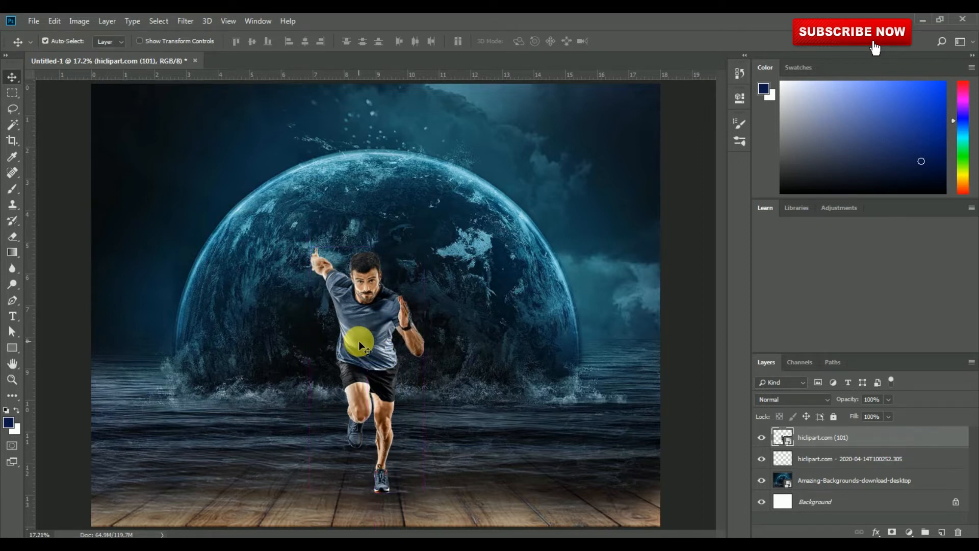
shift+click(382, 173)
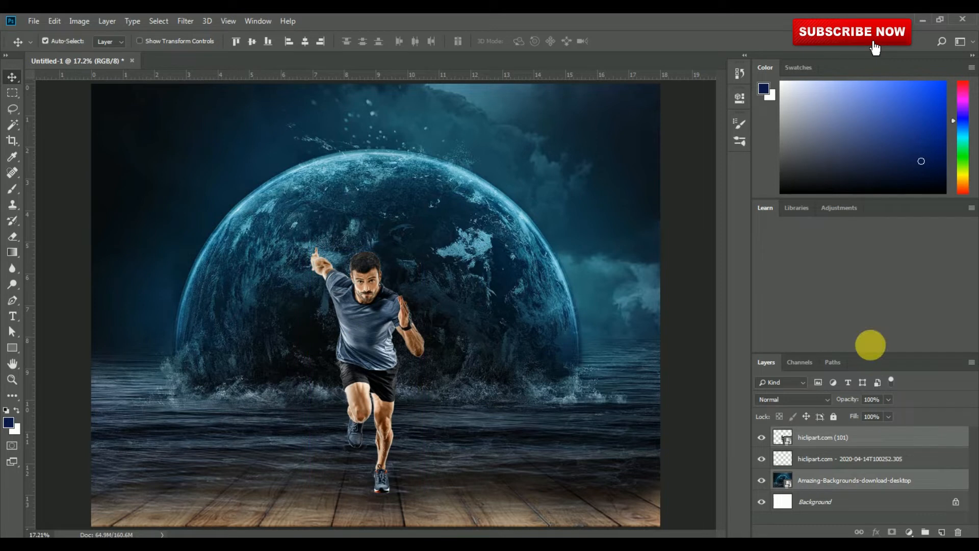
click(305, 44)
key(ctrl)
Brighten the planet background with a Levels adjustment, lowering the white input level to 142.
click(537, 183)
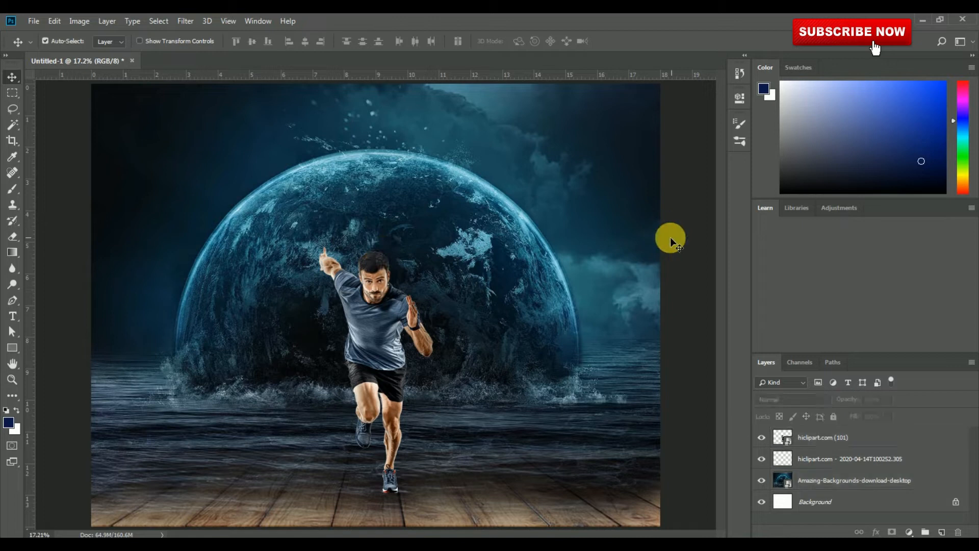
click(92, 21)
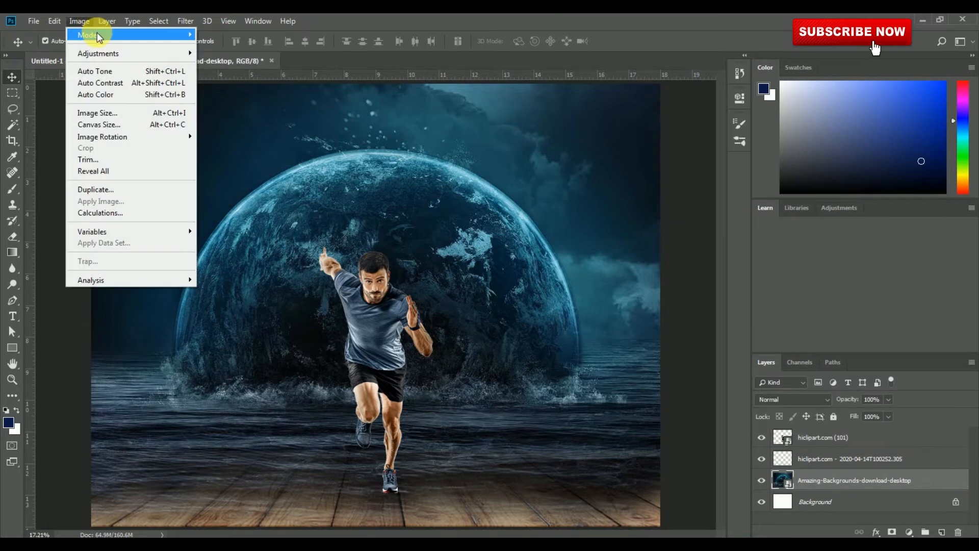
mouse_move(129, 53)
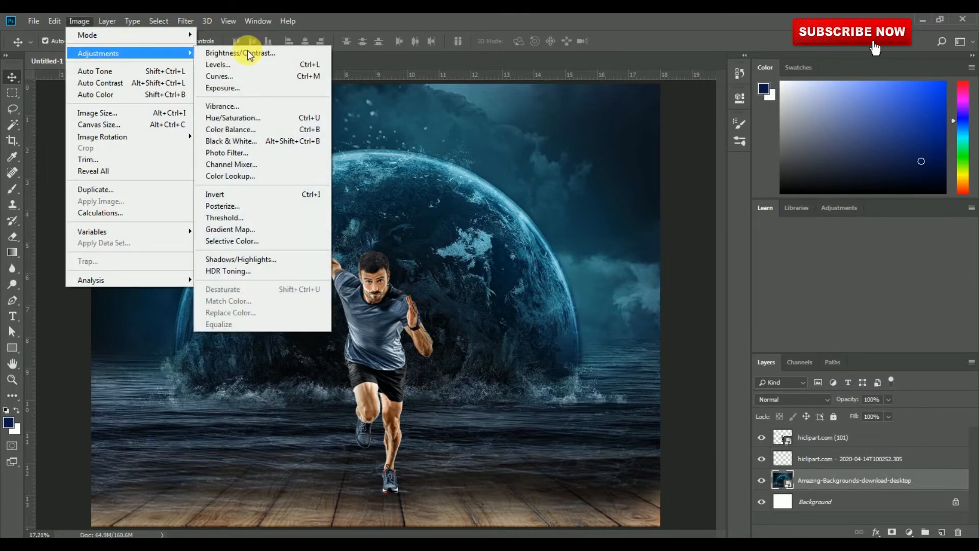
click(253, 65)
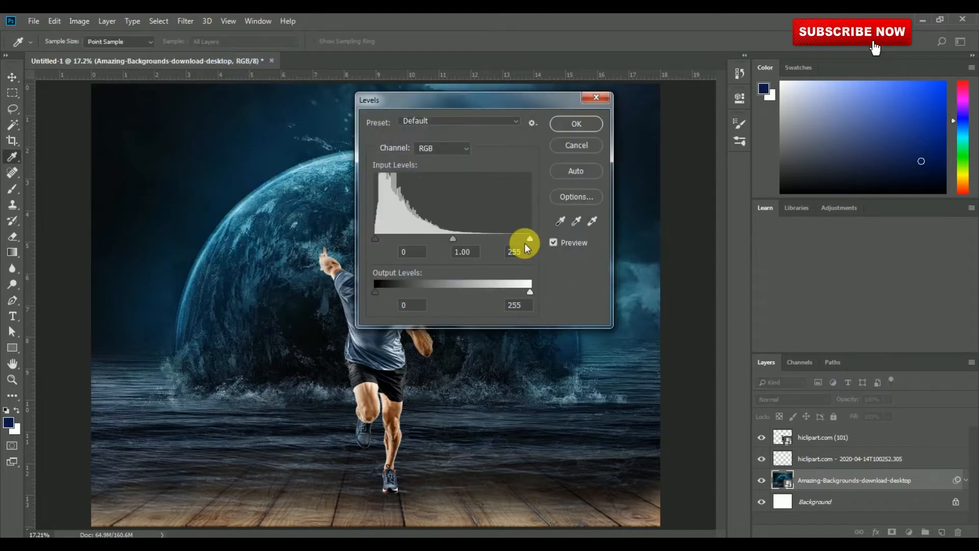
drag(530, 239, 469, 244)
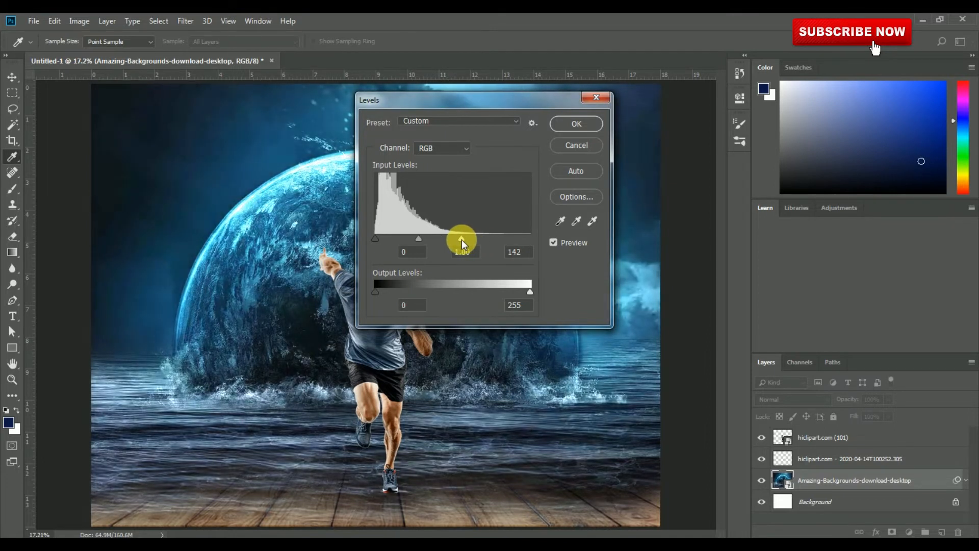
click(578, 124)
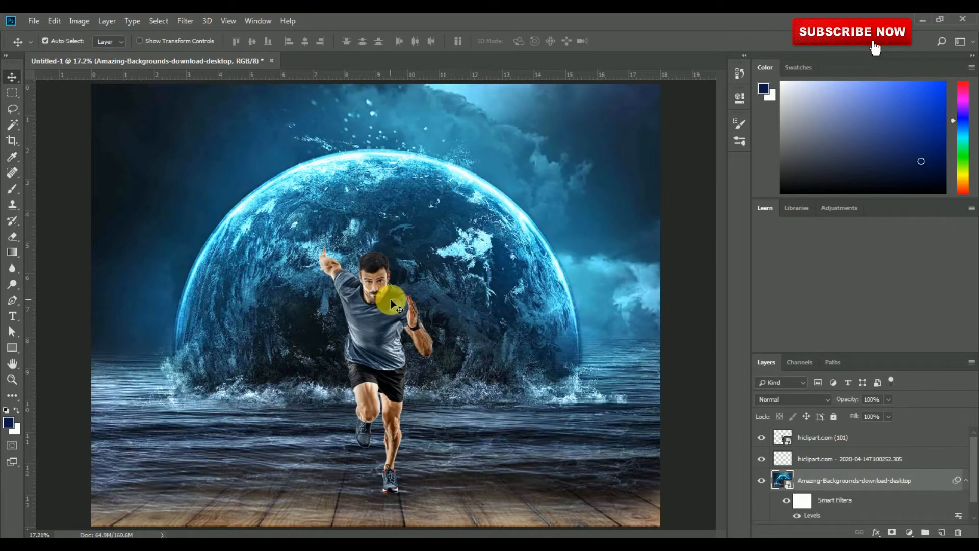
Brighten the running man with a Levels adjustment, setting the white input level to 190.
click(379, 297)
click(82, 21)
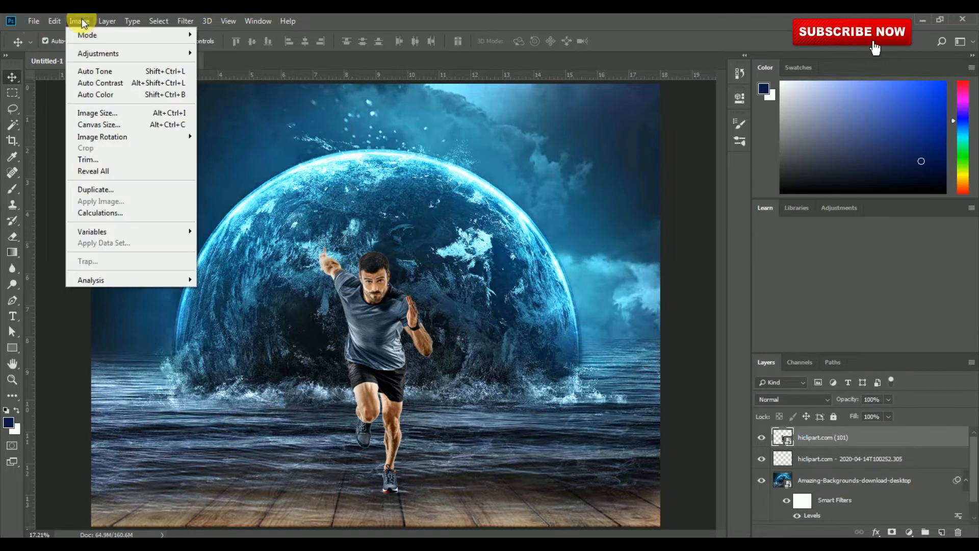
mouse_move(102, 53)
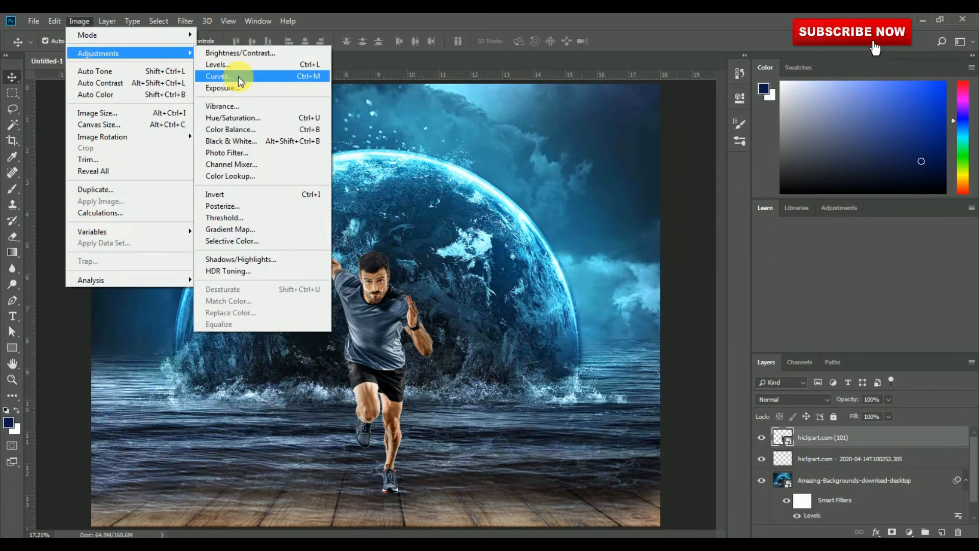
click(236, 65)
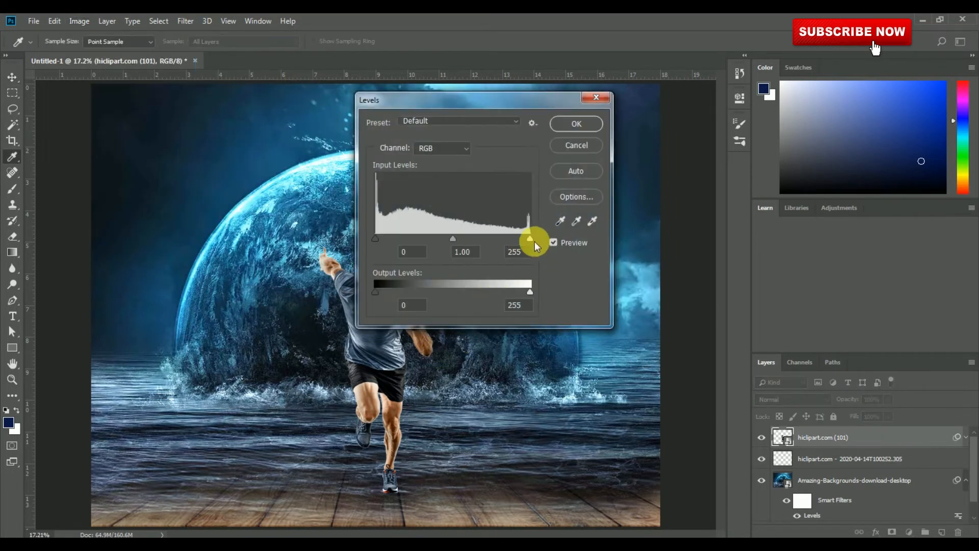
drag(529, 240, 499, 241)
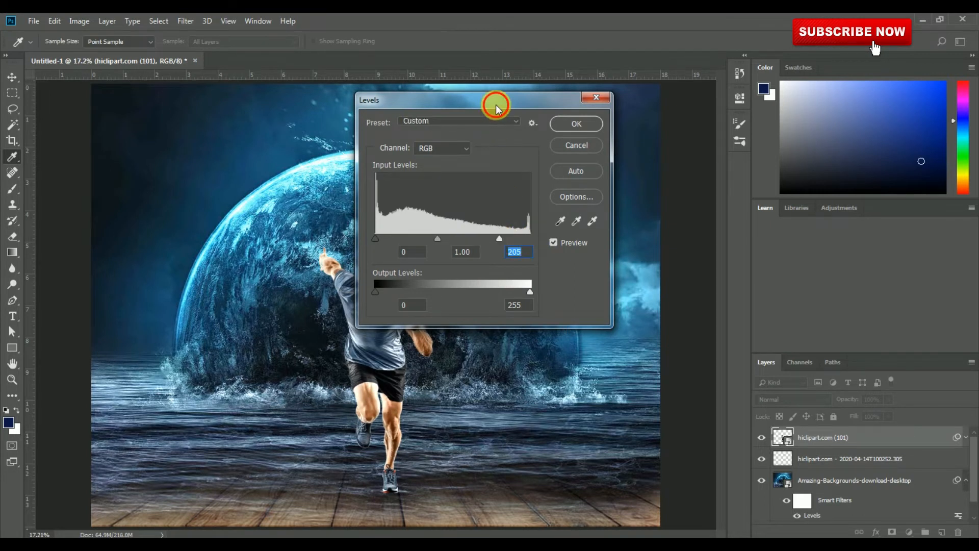
drag(499, 102, 686, 77)
drag(688, 210, 673, 210)
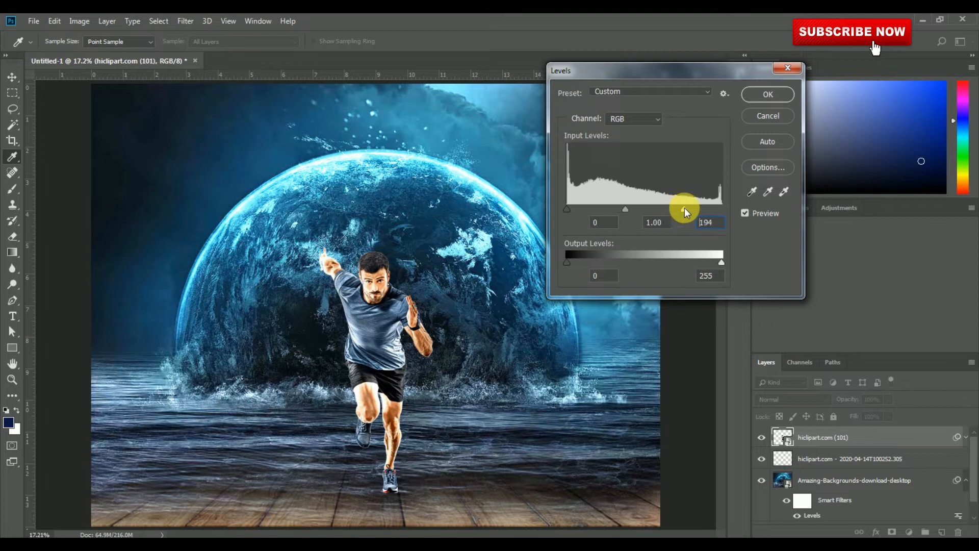
drag(684, 209, 689, 208)
double_click(713, 223)
text(190)
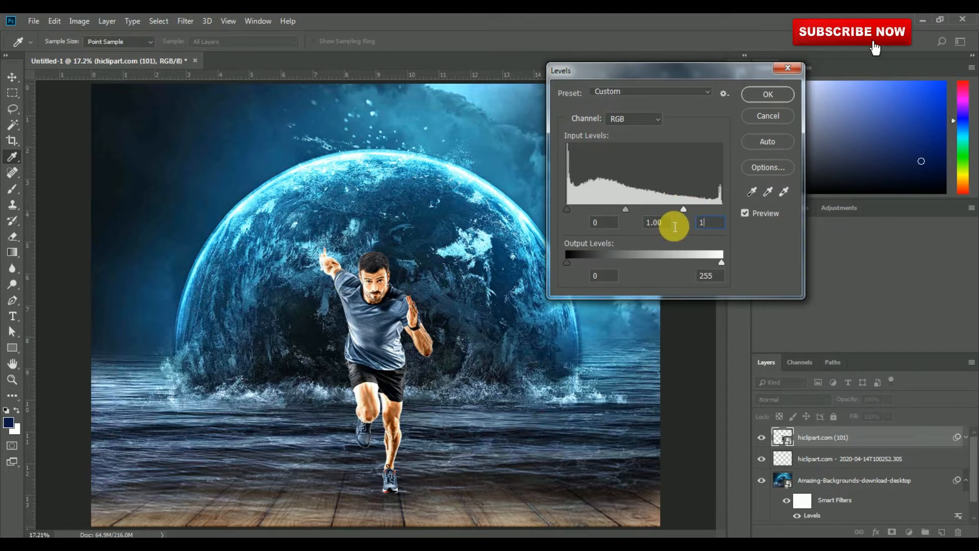
click(767, 96)
Nudge the running man slightly left and fine-tune his placement on the planks with Free Transform.
key(ctrl)
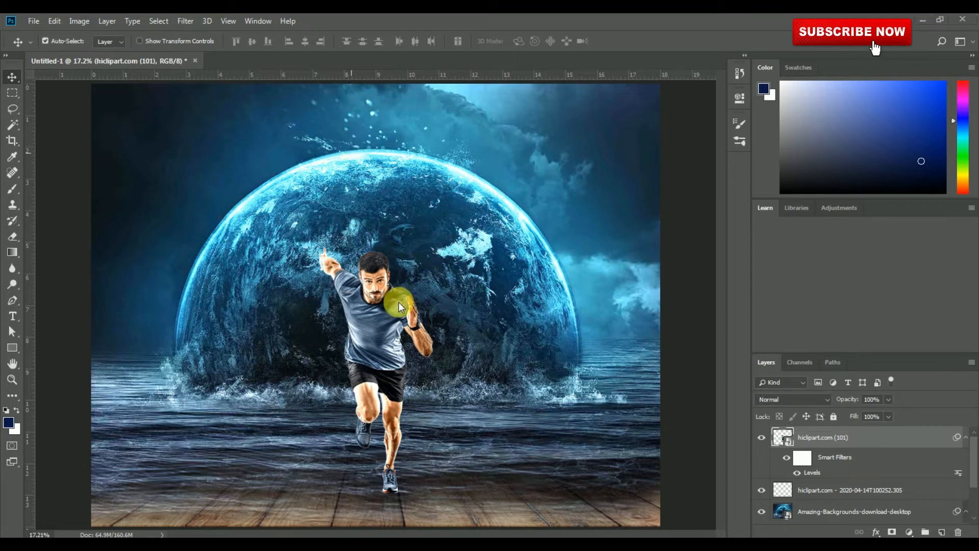
drag(388, 314, 382, 314)
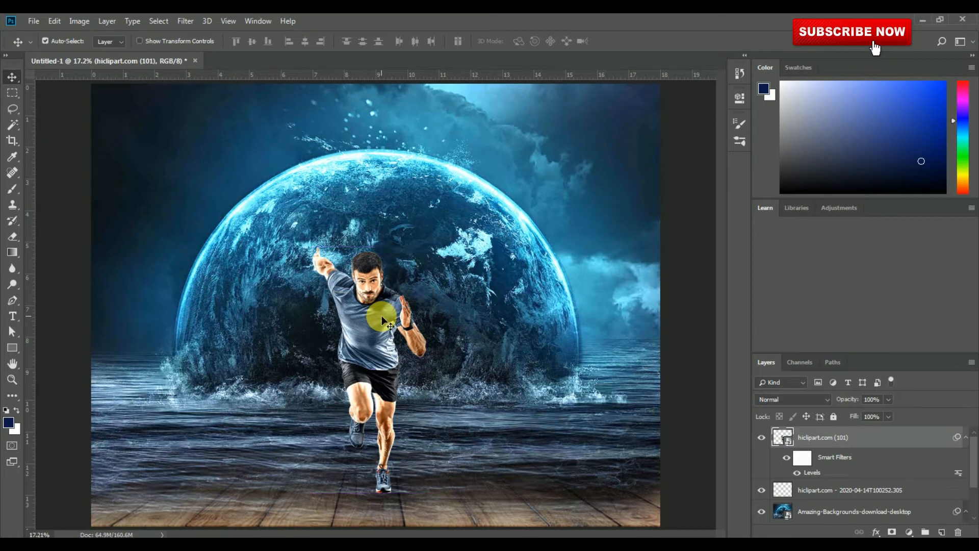
click(53, 22)
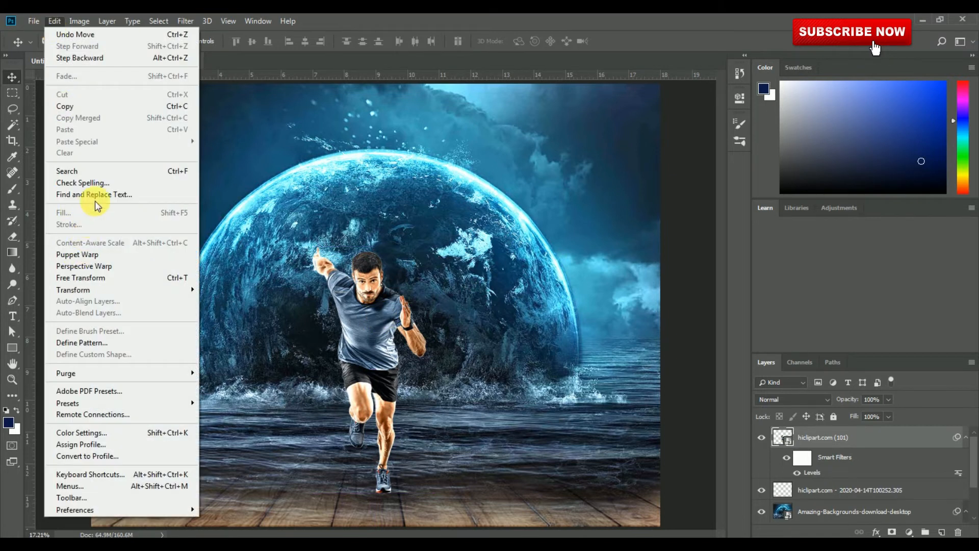
click(111, 279)
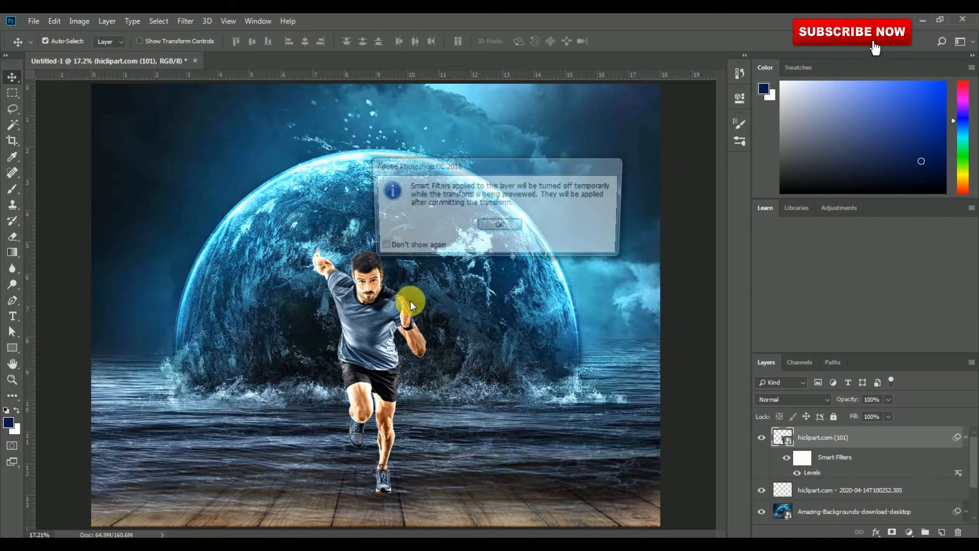
click(505, 230)
drag(429, 250, 403, 281)
key(Return)
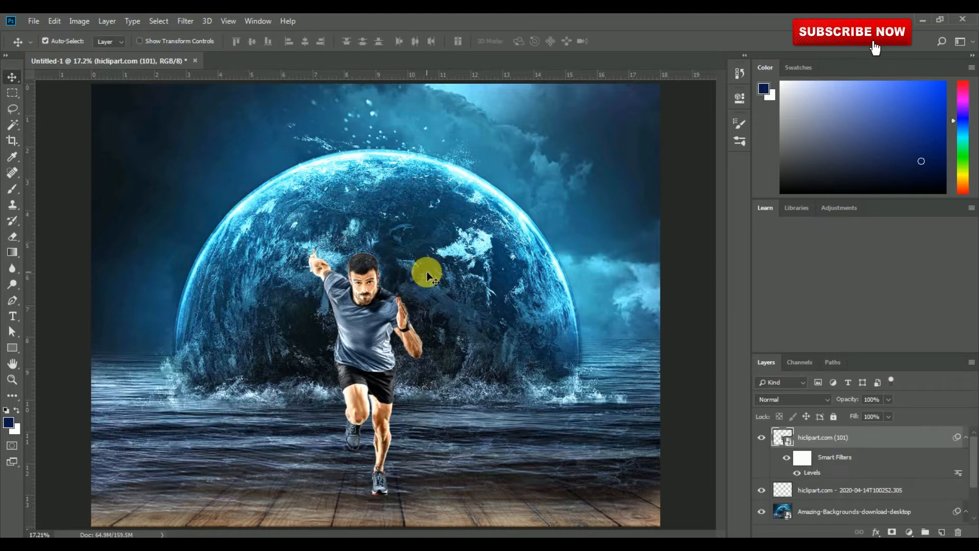
Examine the whole composite in full-screen mode and return to the standard view.
key(ctrl)
key(f)
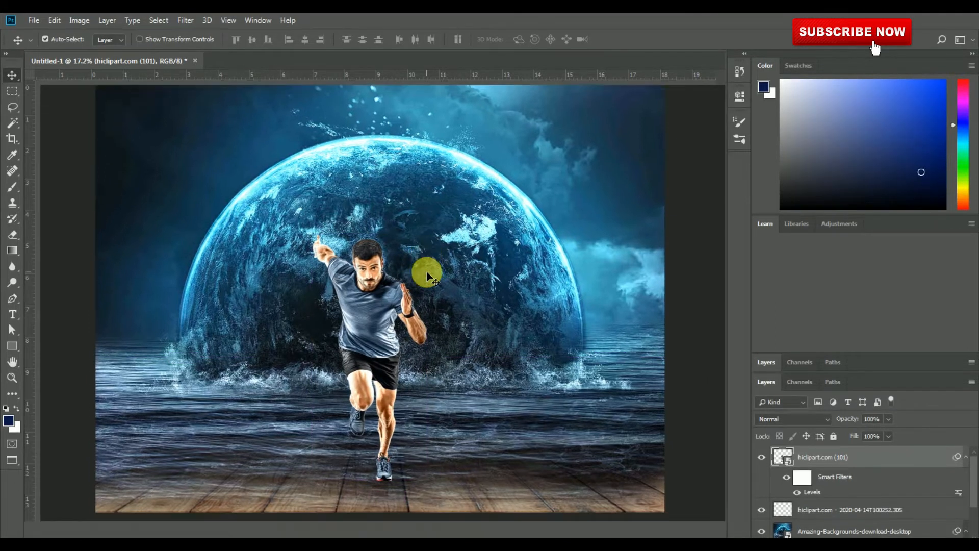
key(f)
key(ctrl+plus)
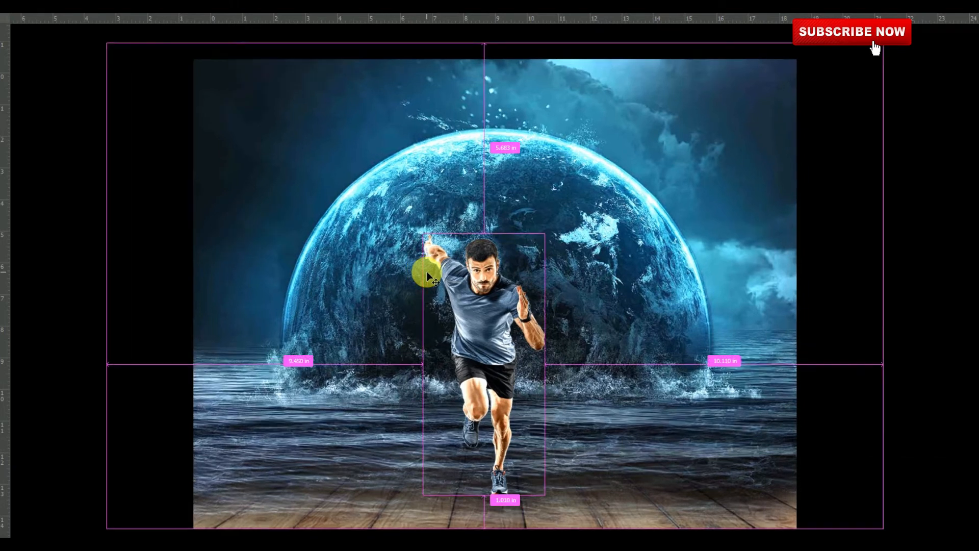
key(f)
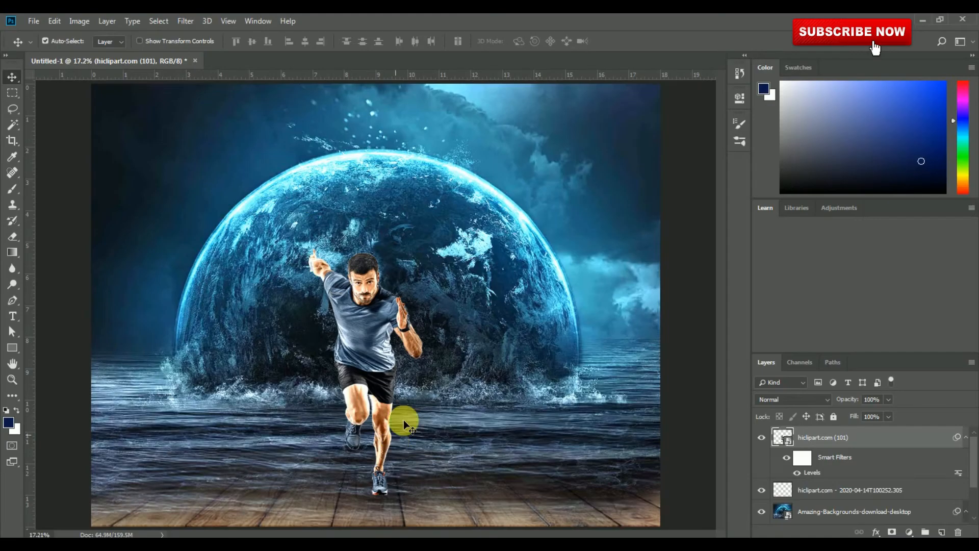
Place the stormy wave image "unnamed" as an embedded object directly above the planet background layer.
click(362, 190)
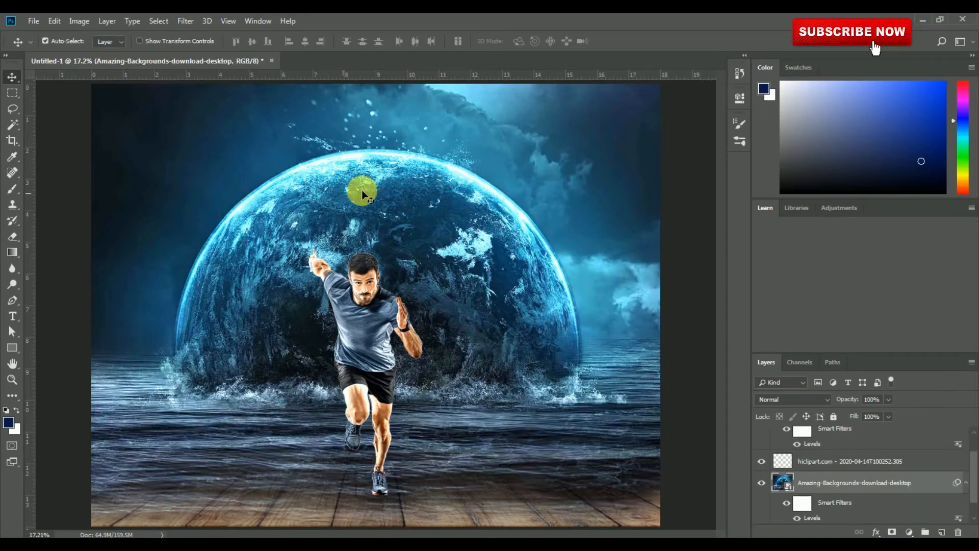
click(57, 20)
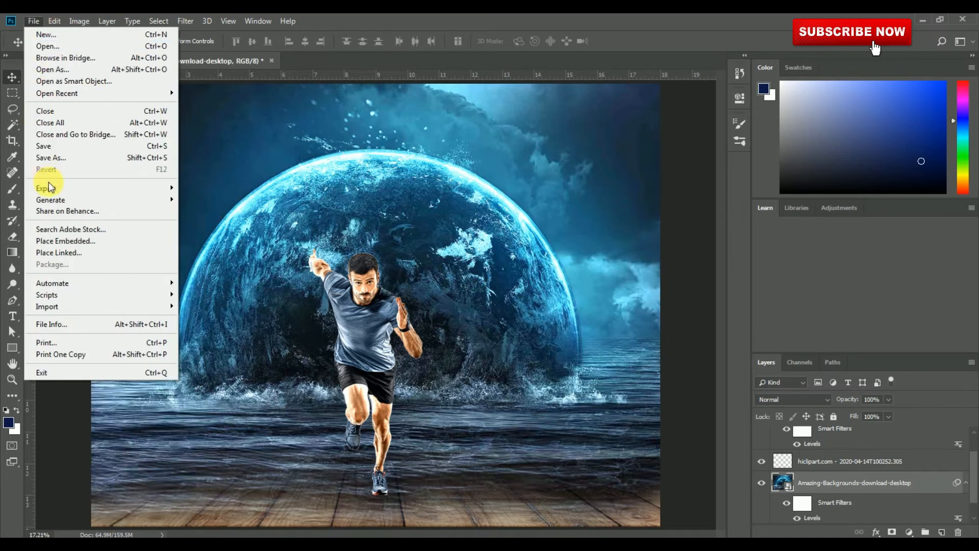
click(65, 241)
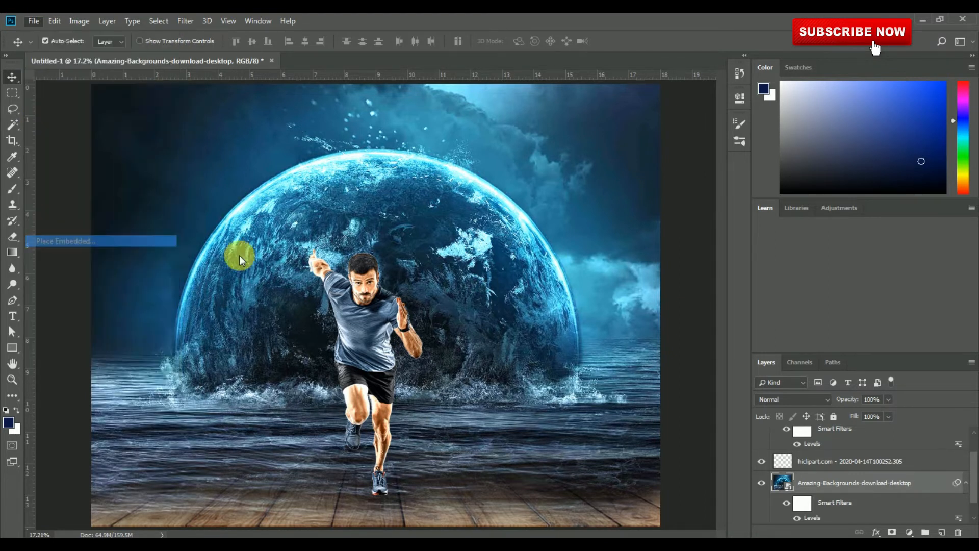
click(882, 347)
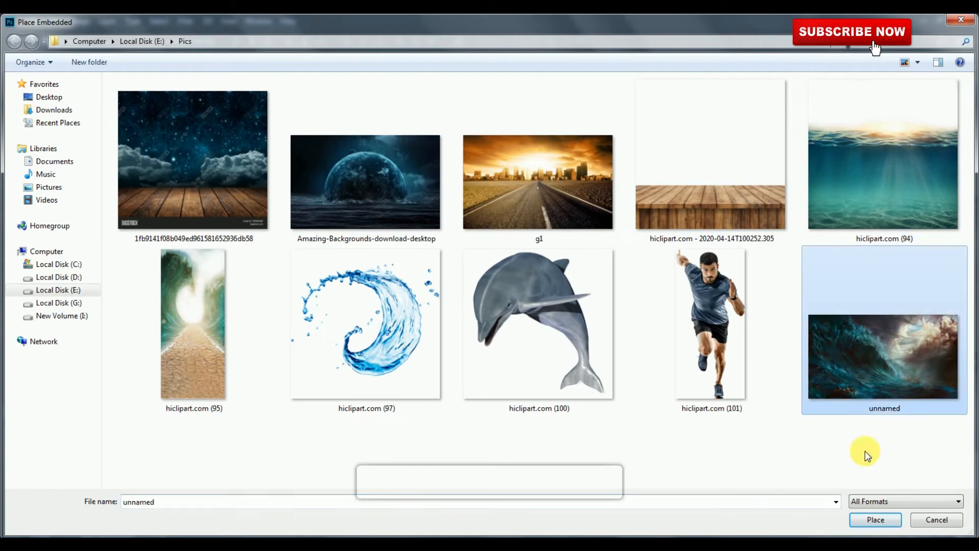
click(868, 523)
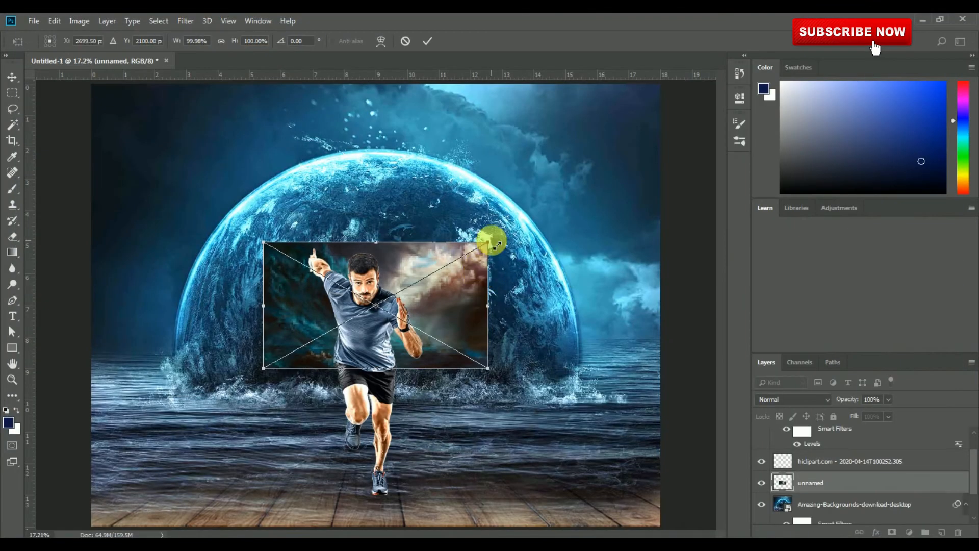
Scale the stormy wave image to about 254% so it spans the canvas width and covers the planet and sky.
drag(494, 241, 576, 179)
drag(489, 190, 407, 145)
drag(496, 311, 656, 405)
key(Return)
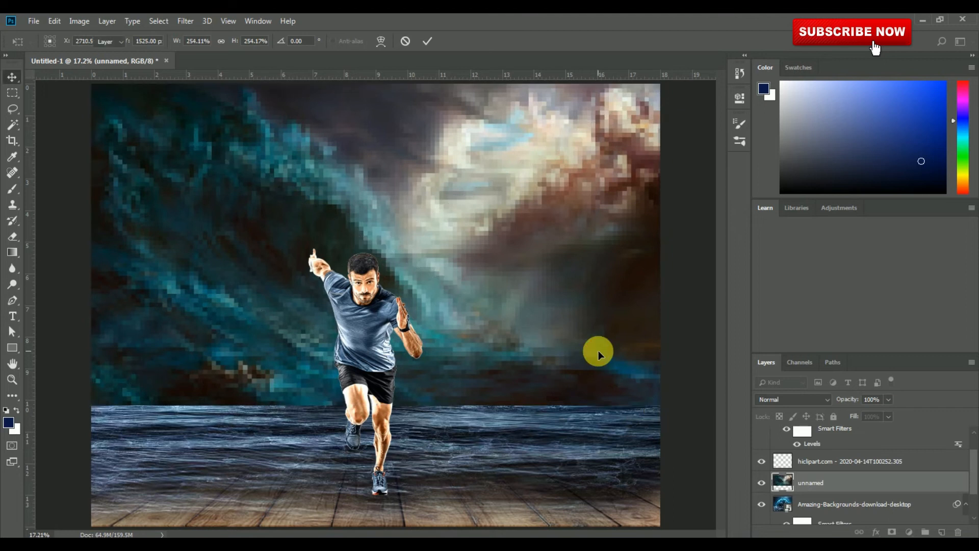
Set the blend mode of the stormy wave layer "unnamed" to Overlay.
click(816, 385)
click(818, 382)
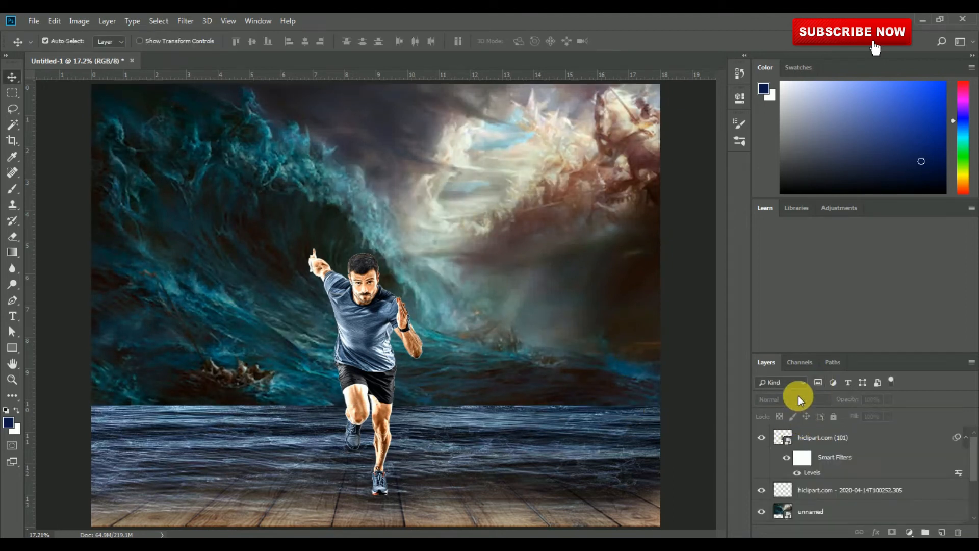
click(470, 262)
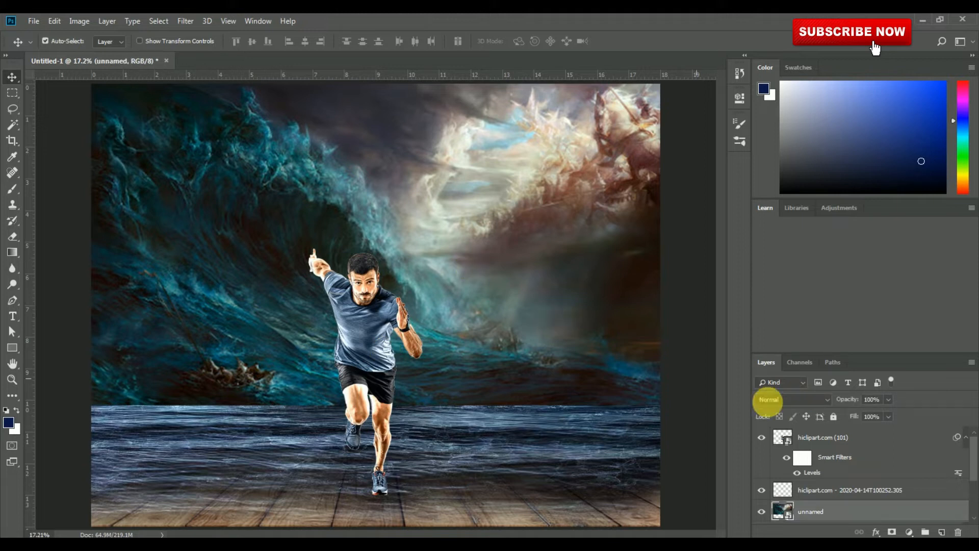
click(808, 399)
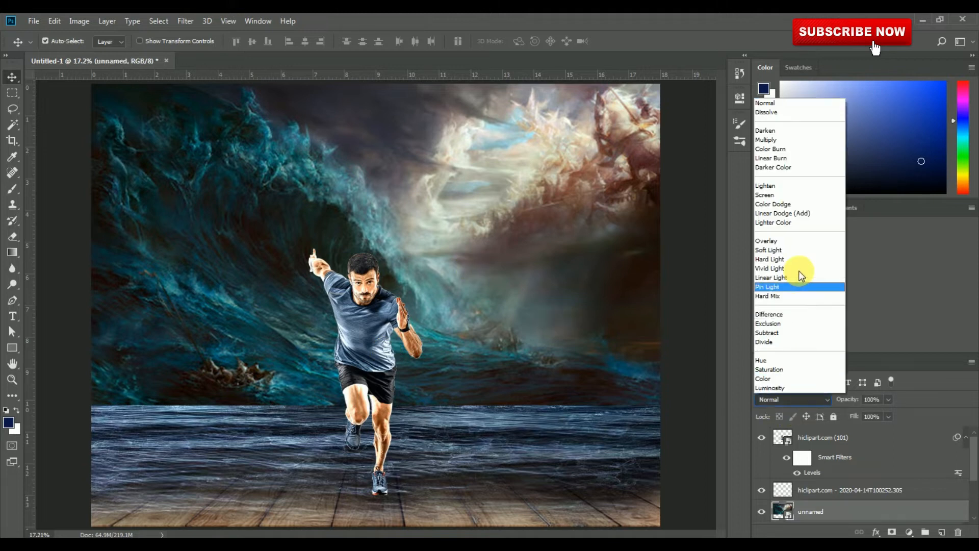
click(790, 240)
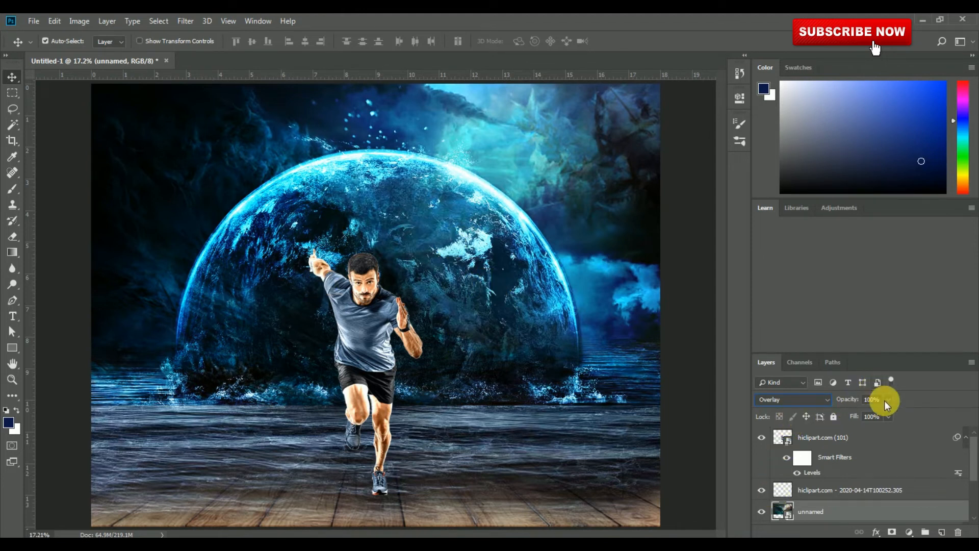
Lower the stormy wave layer's opacity to 40% and erase its lower part over the water and planks, rasterizing the smart object.
drag(876, 414, 855, 417)
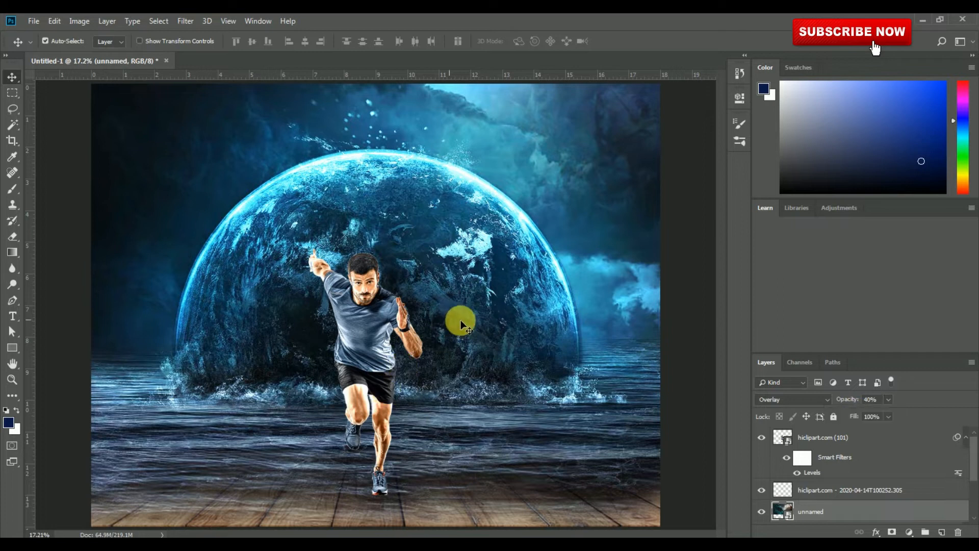
click(11, 236)
click(228, 279)
click(472, 226)
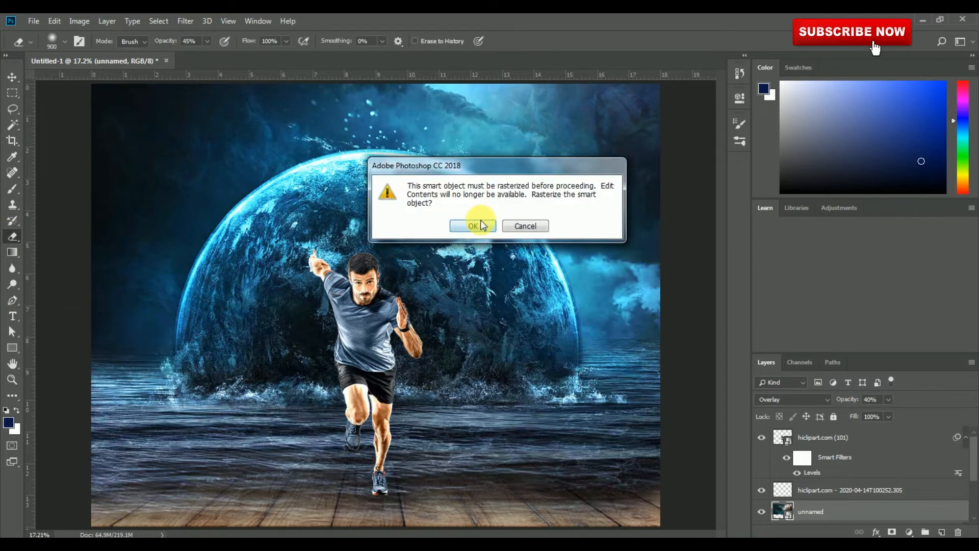
mouse_move(141, 439)
mouse_down()
mouse_move(698, 447)
mouse_move(247, 413)
mouse_move(192, 416)
mouse_move(130, 448)
mouse_move(686, 446)
mouse_up()
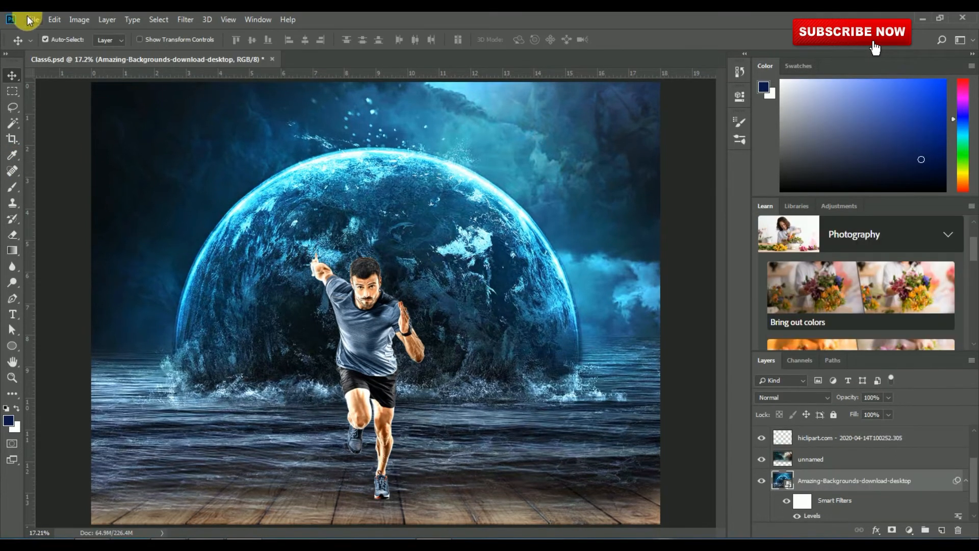
Place the water splash image "hiclipart.com - 2020-04-14T095912.281" as an embedded object and position it around the runner's front foot.
click(32, 20)
mouse_move(79, 20)
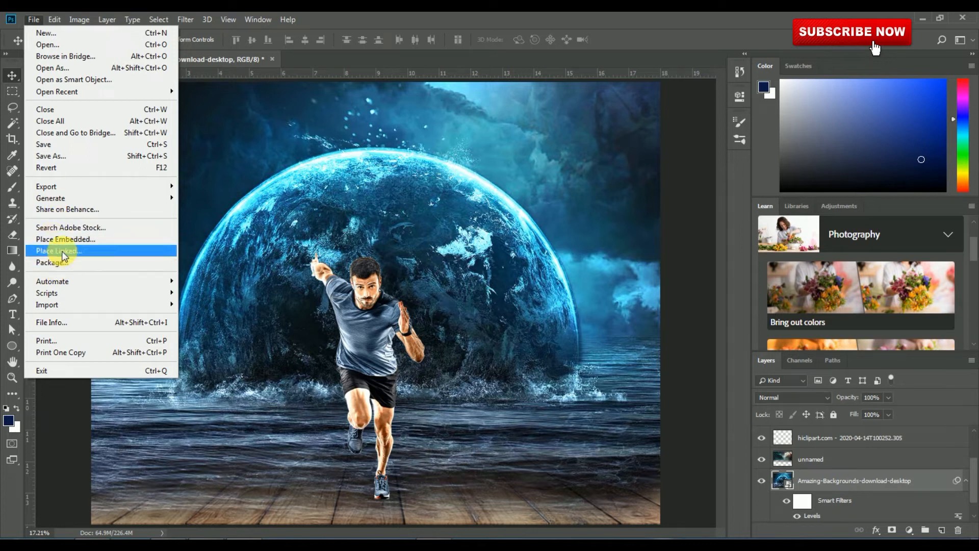
click(65, 239)
click(546, 311)
scroll(546, 311, down, 10)
click(555, 229)
click(869, 512)
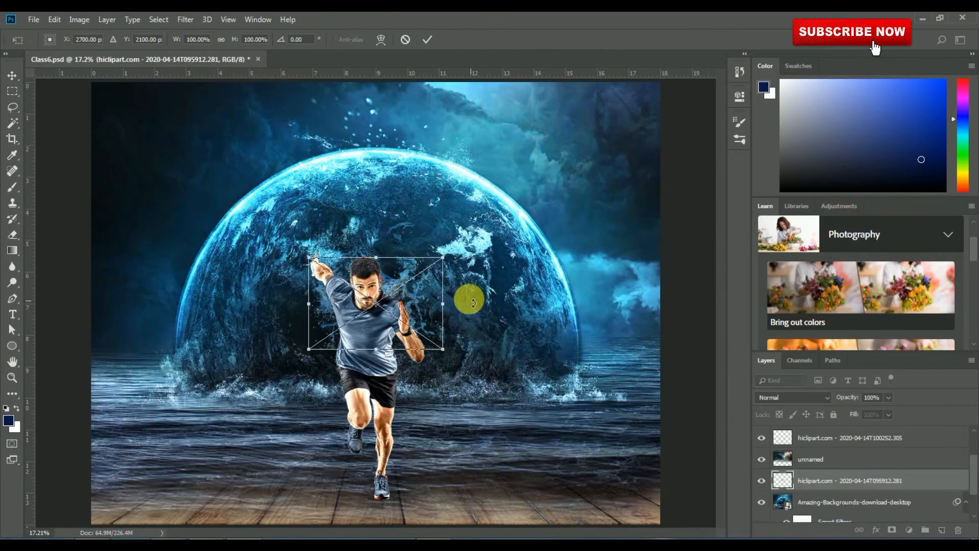
drag(430, 337, 435, 487)
key(Return)
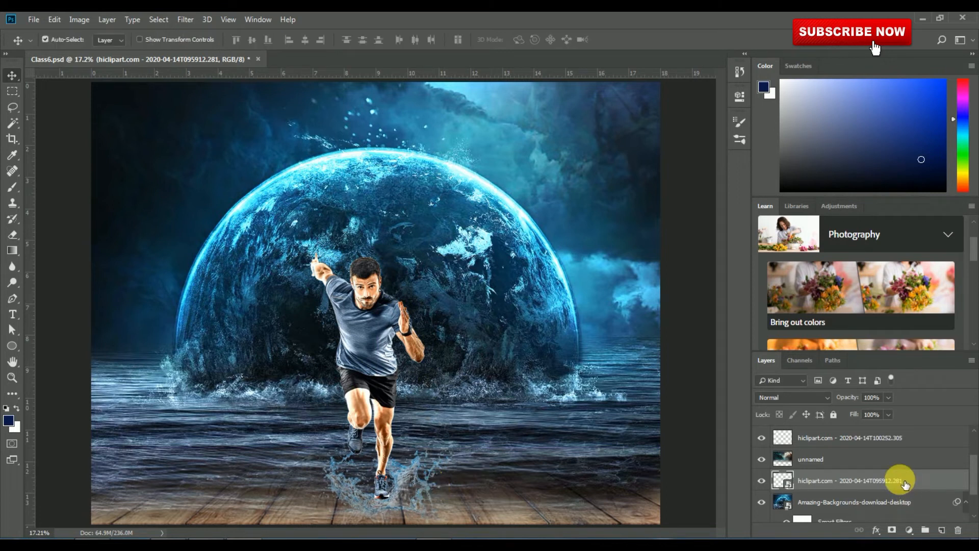
Move the water splash layer to the front of the layer stack, above the runner layer "hiclipart.com (101)".
scroll(904, 479, down, 2)
scroll(898, 477, up, 3)
scroll(900, 487, down, 2)
drag(913, 486, 901, 430)
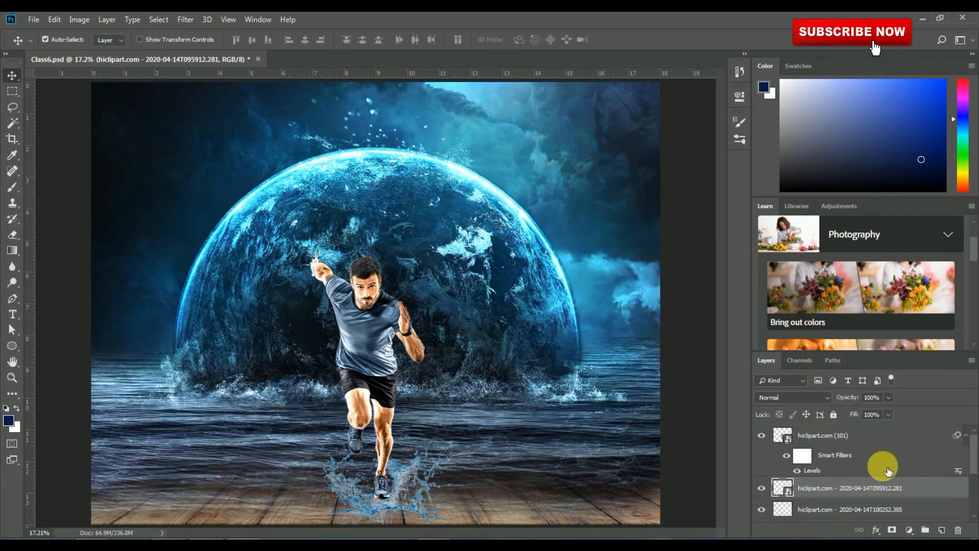
drag(889, 482, 888, 433)
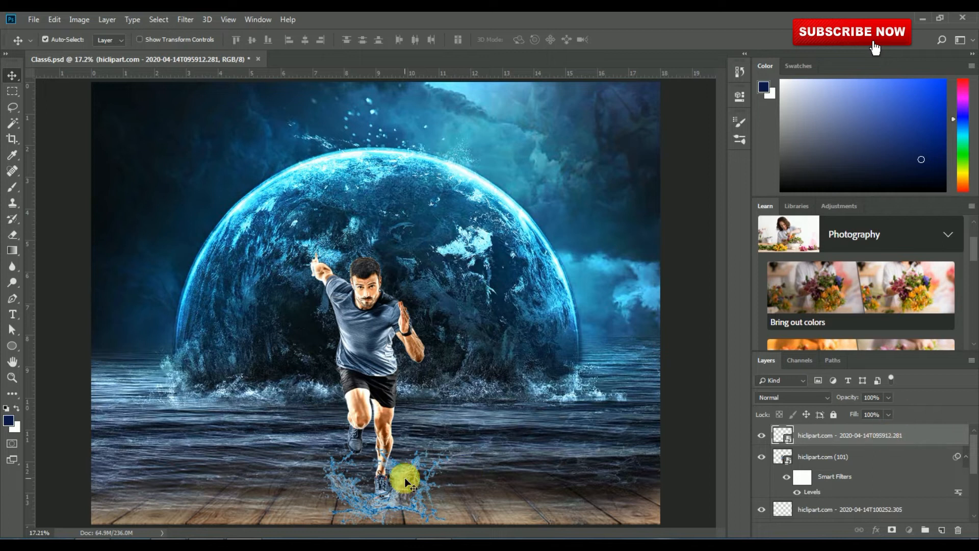
Restack the water splash layer directly below the runner and adjust its placement around the front shoe.
key(ctrl+space)
drag(421, 449, 525, 494)
key(space)
drag(441, 453, 479, 317)
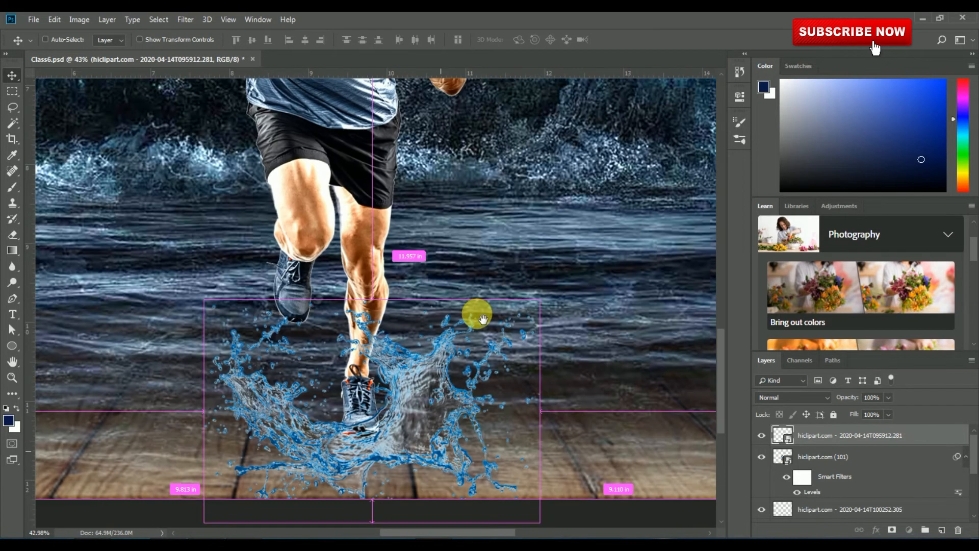
mouse_move(415, 385)
mouse_down()
mouse_move(444, 386)
mouse_move(424, 381)
mouse_up()
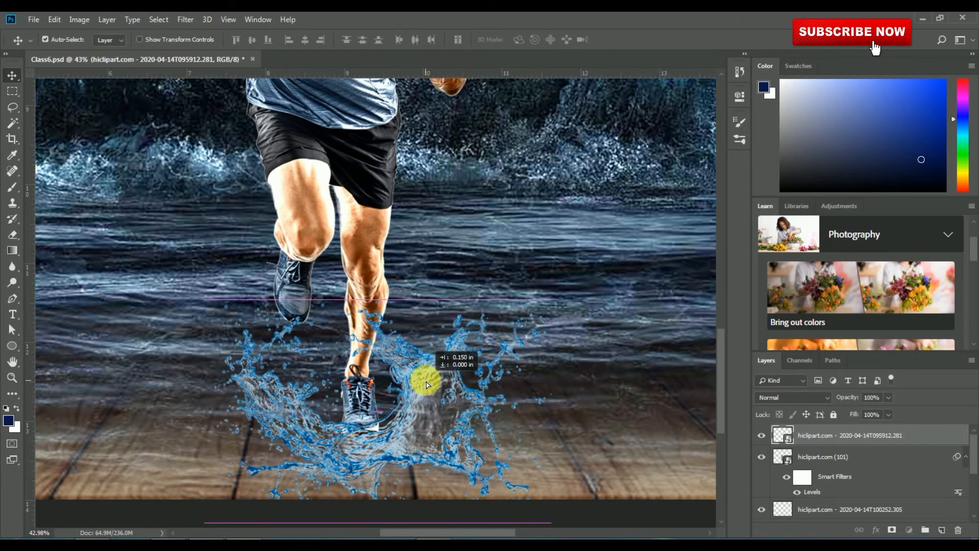
drag(883, 441, 874, 491)
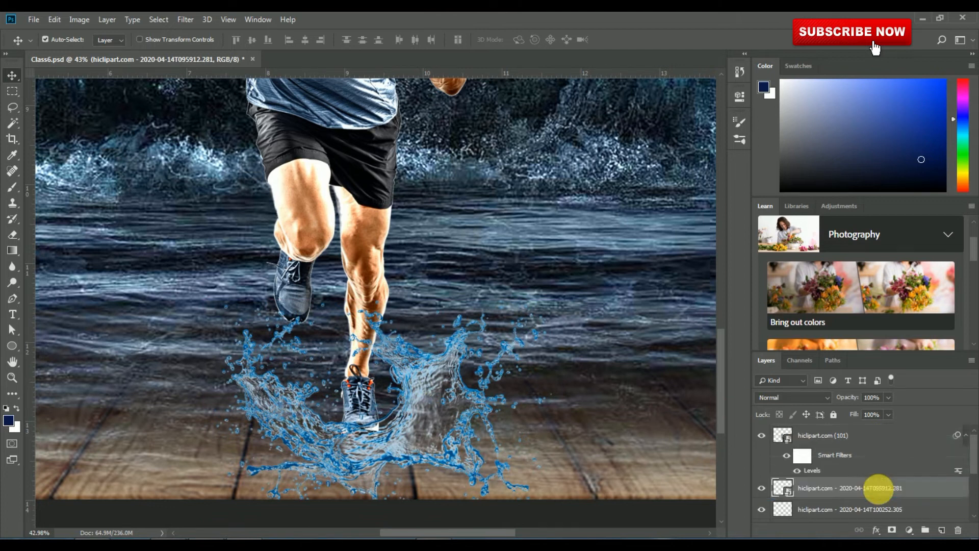
drag(384, 449, 378, 446)
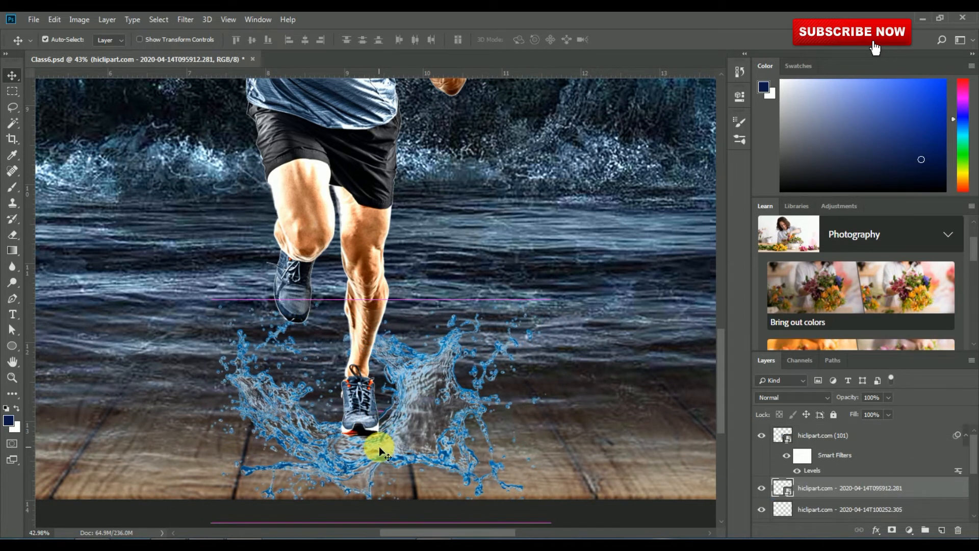
Scale the water splash to about 64% with Free Transform and center it around the runner's front shoe.
click(107, 19)
click(54, 20)
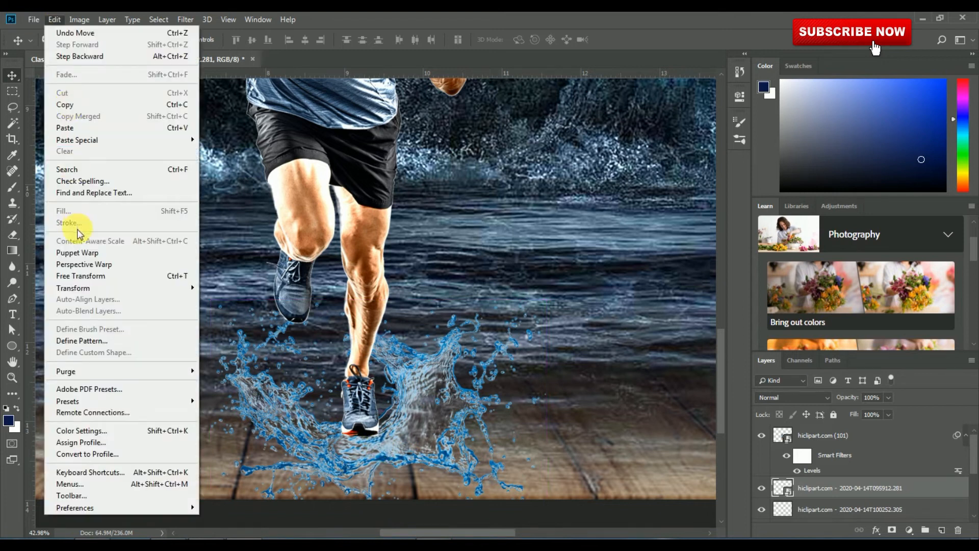
click(82, 276)
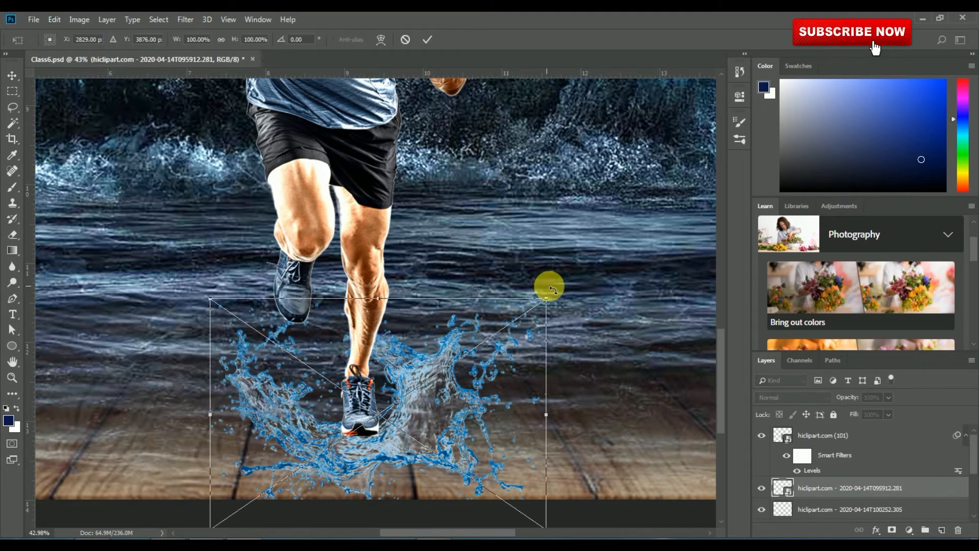
drag(538, 308, 477, 327)
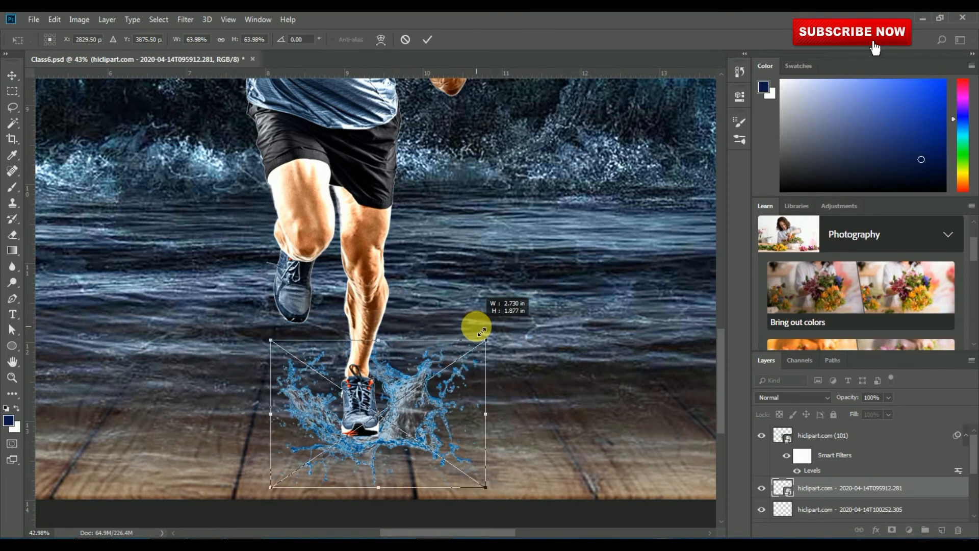
drag(440, 370, 439, 371)
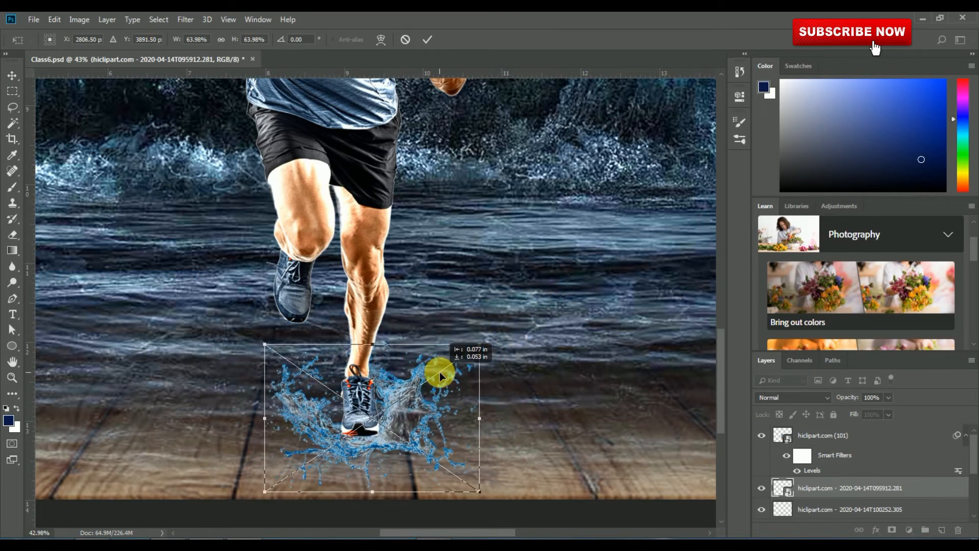
key(Return)
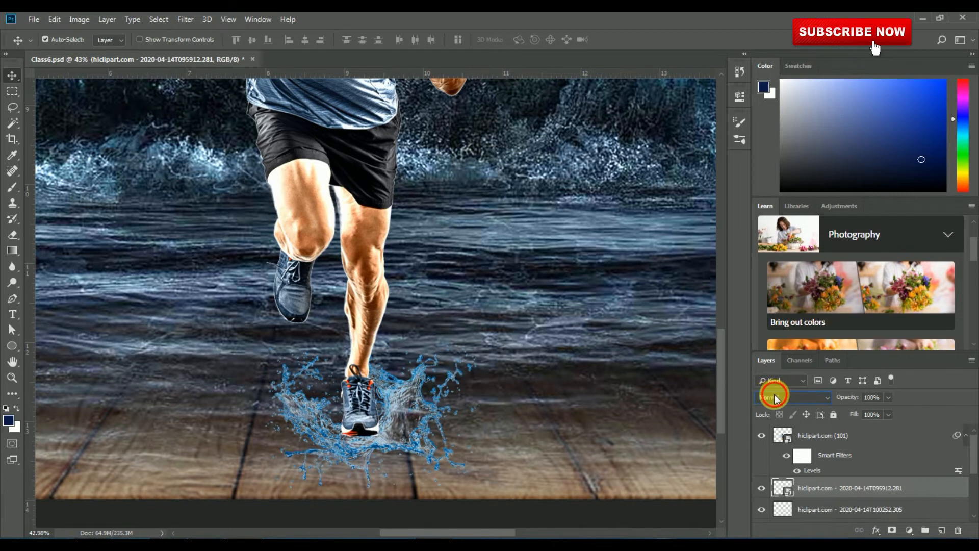
Try the Difference blend mode on the water splash layer and return it to Normal.
click(774, 398)
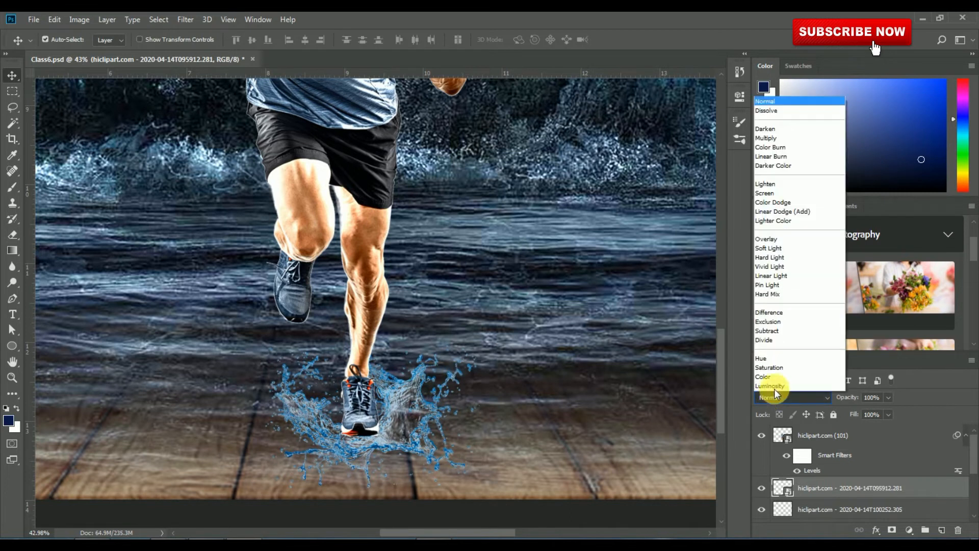
click(769, 312)
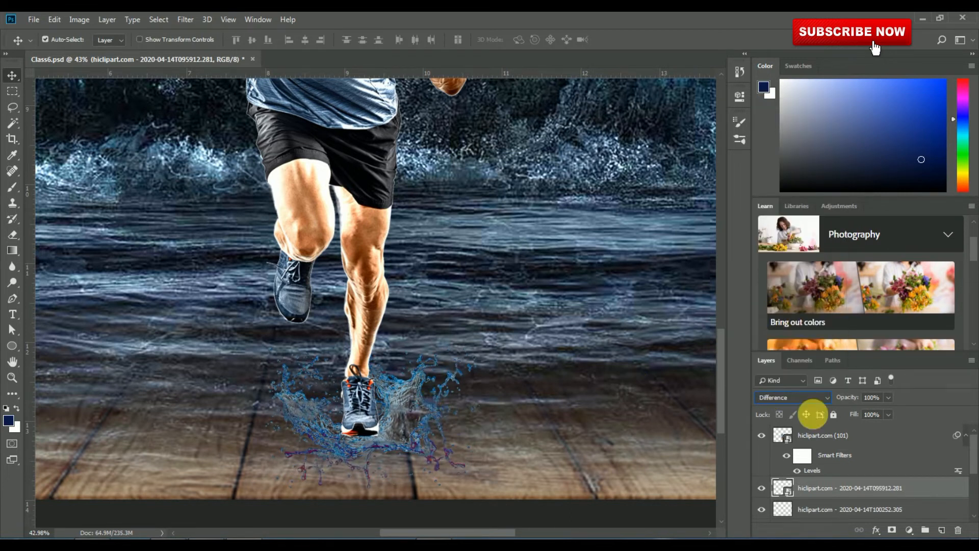
drag(870, 414, 911, 410)
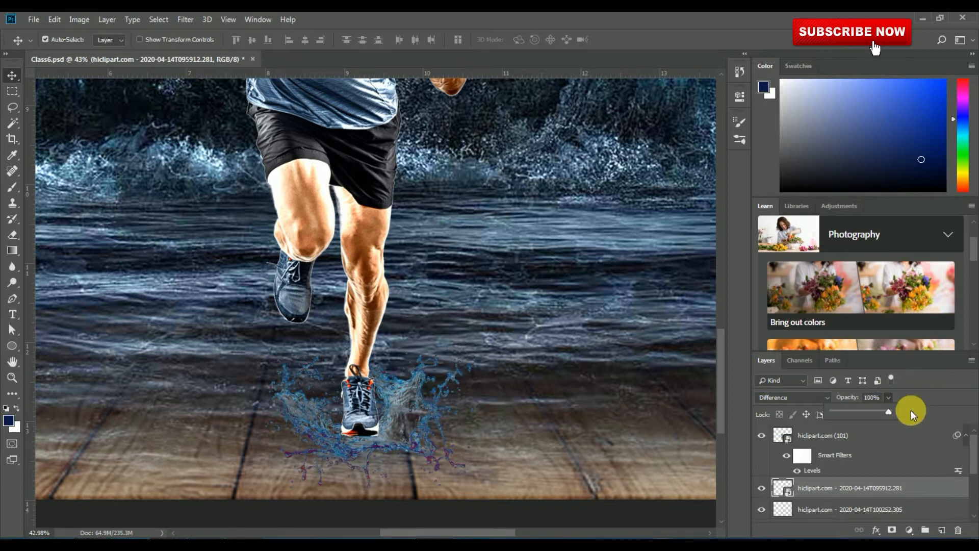
click(888, 397)
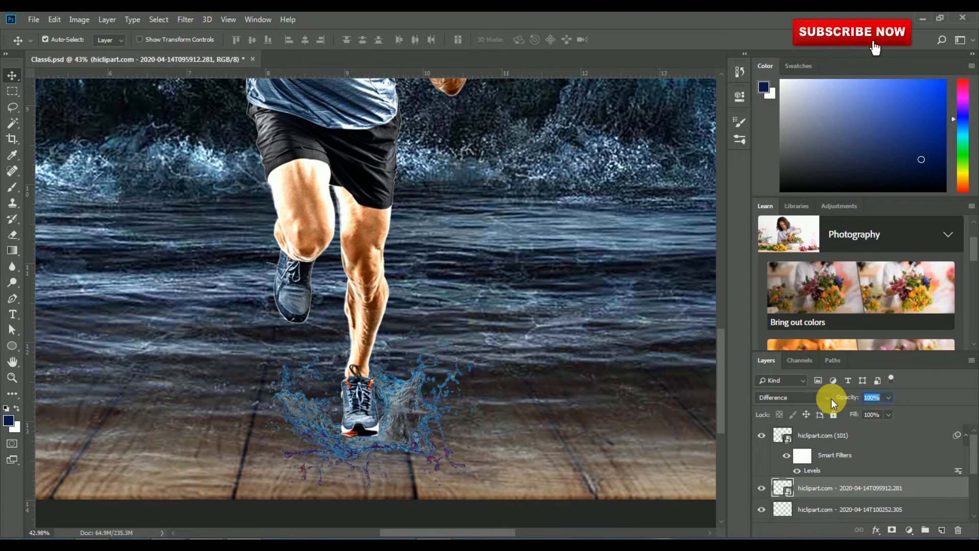
click(790, 399)
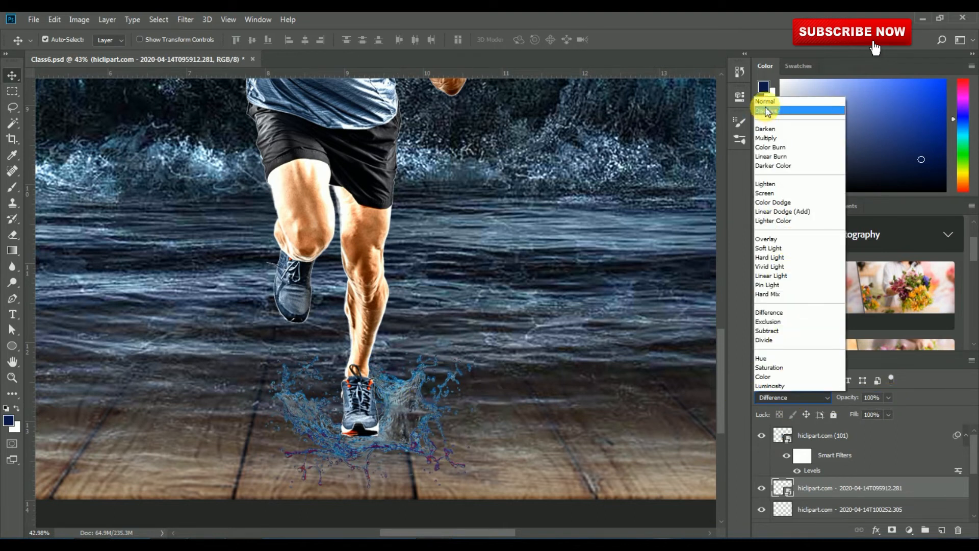
click(765, 101)
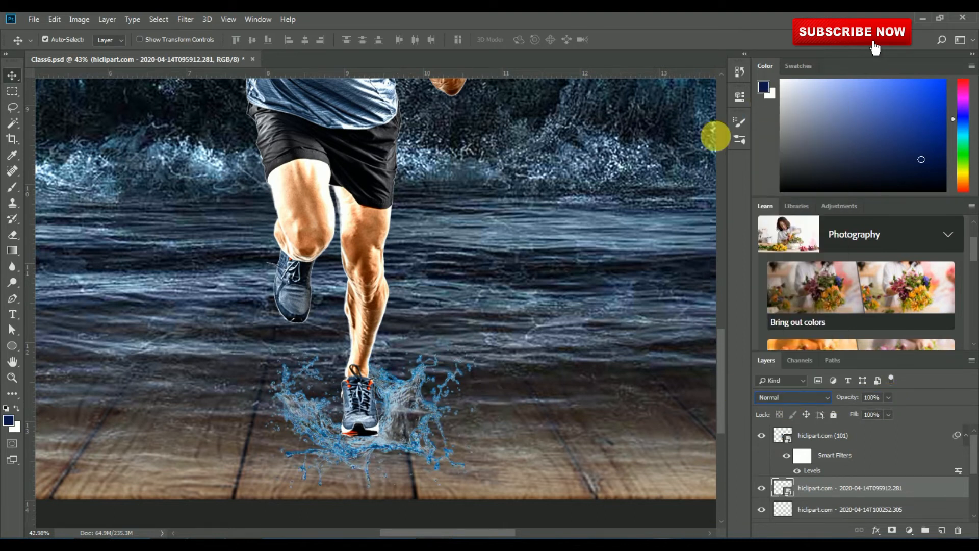
Apply a Hue/Saturation adjustment to the water splash layer with Lightness +60.
click(71, 22)
mouse_move(190, 35)
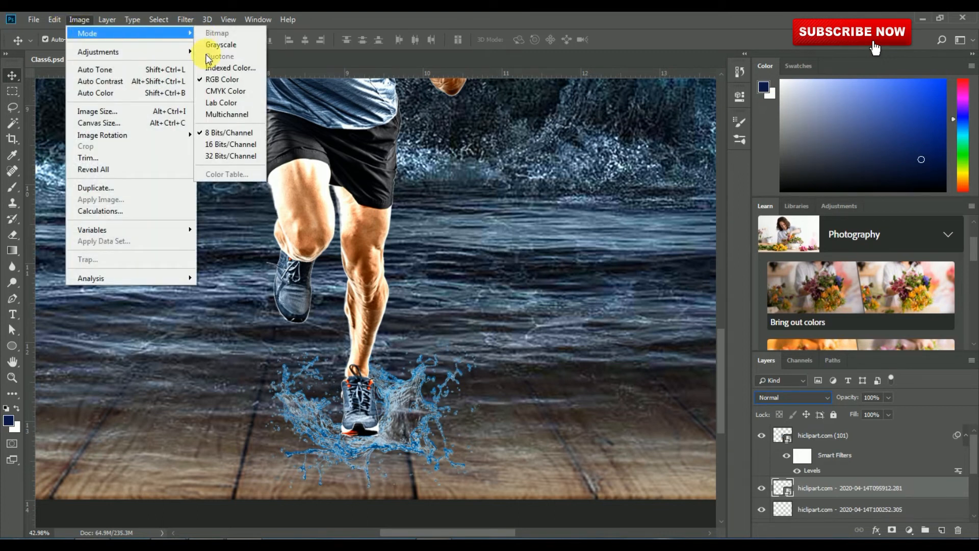
mouse_move(190, 51)
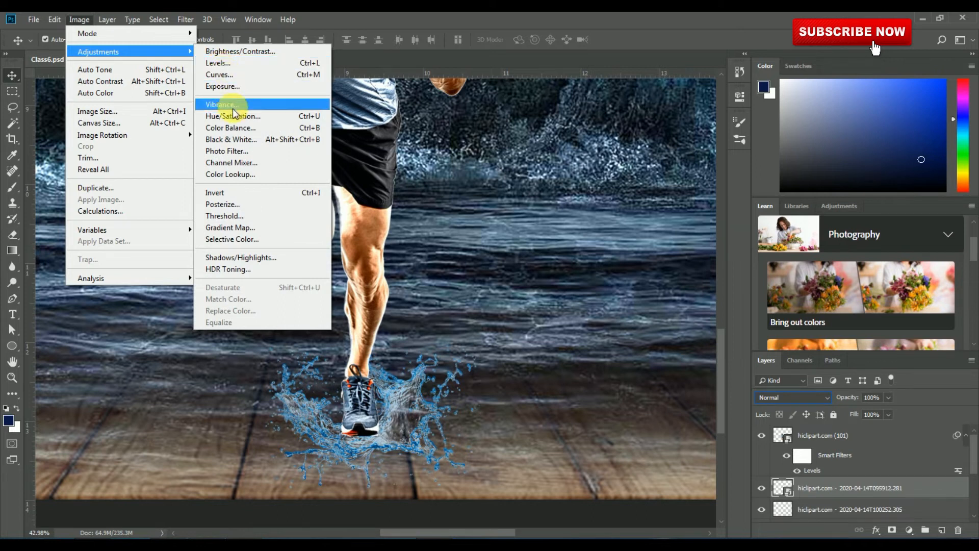
click(237, 122)
drag(457, 252, 491, 257)
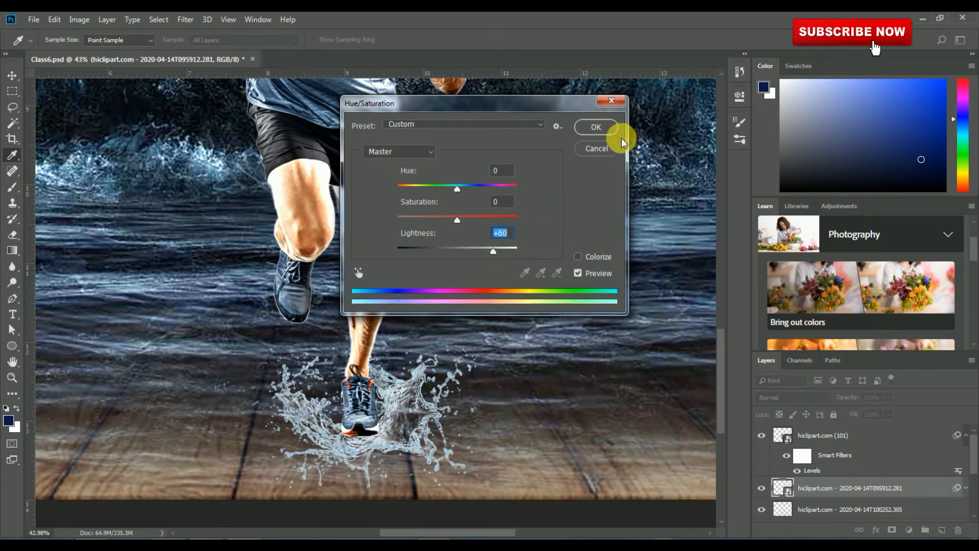
click(596, 127)
Set the water splash layer's blend mode to Difference and shift the splash slightly against the front shoe.
click(809, 399)
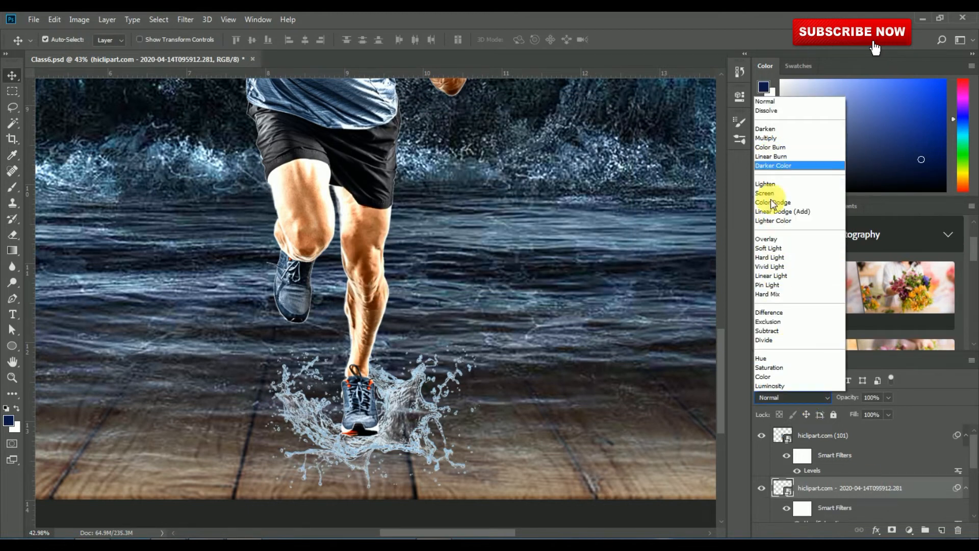
click(768, 315)
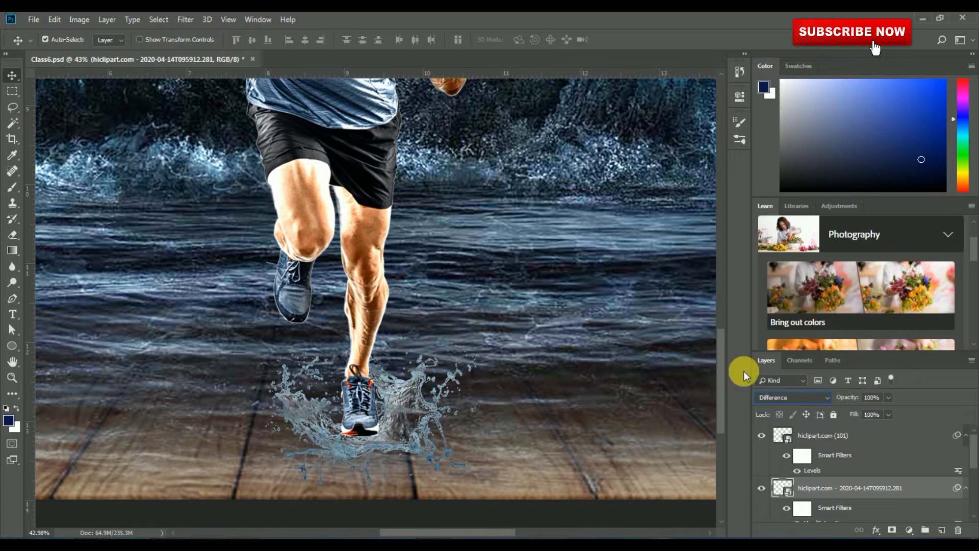
drag(405, 429, 397, 399)
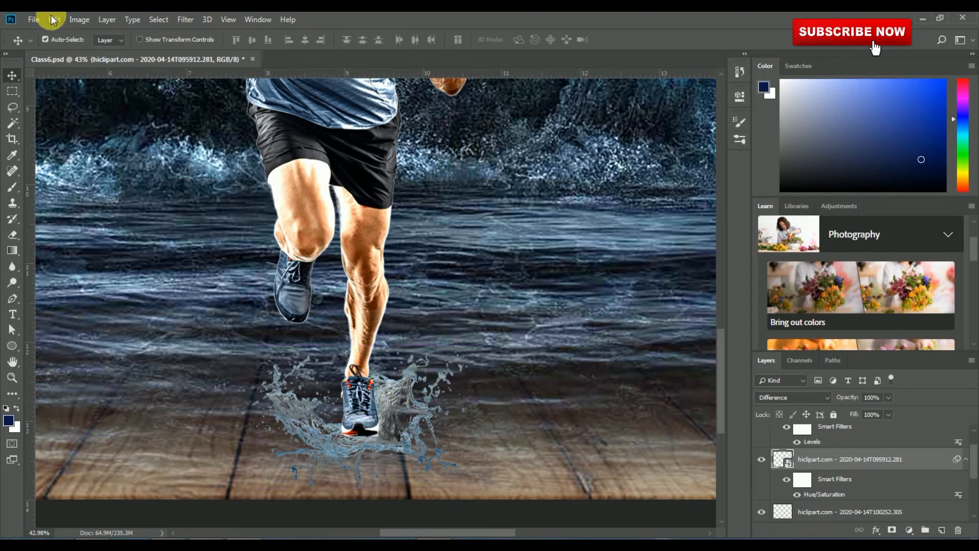
Move the runner slightly down the planks and realign the water splash around his front shoe.
click(351, 103)
drag(351, 103, 351, 117)
drag(397, 390, 400, 408)
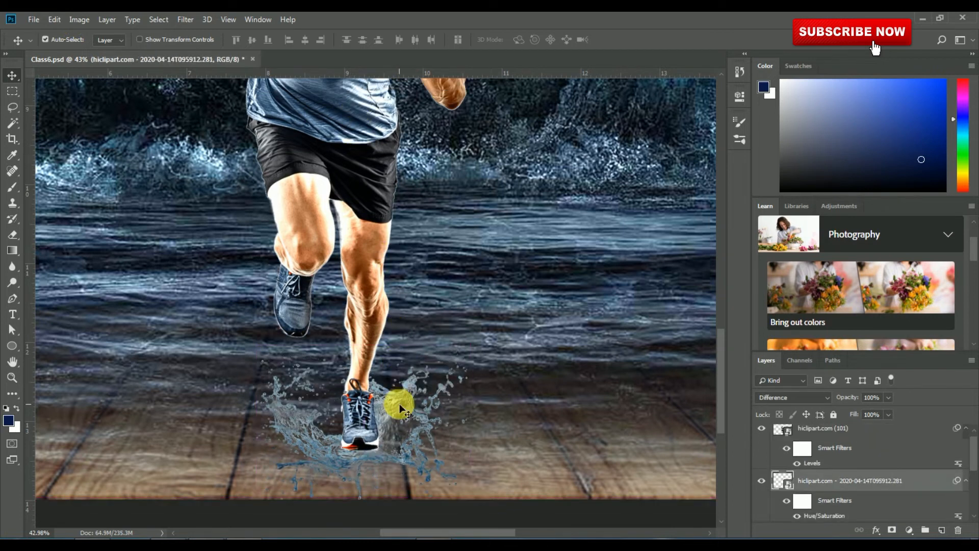
right_click(906, 487)
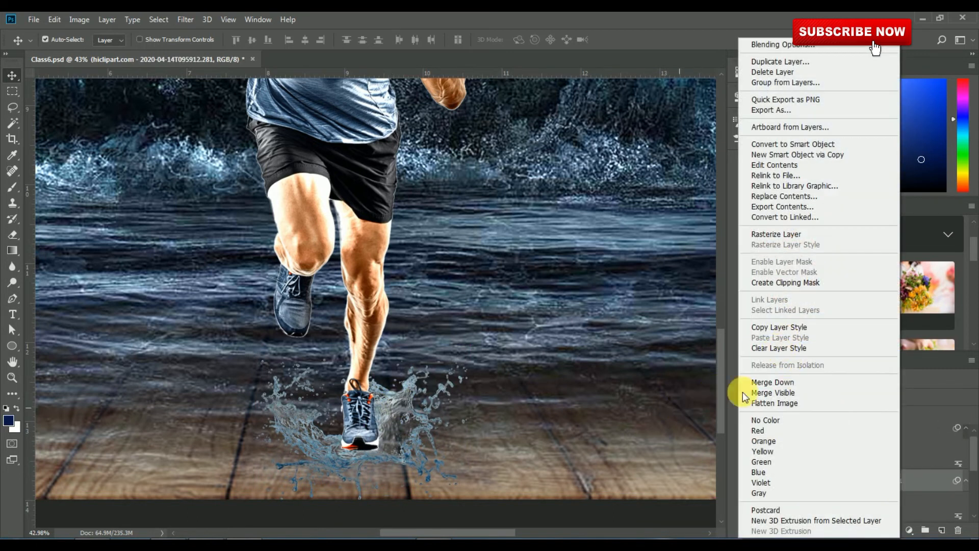
click(629, 459)
drag(405, 422, 416, 421)
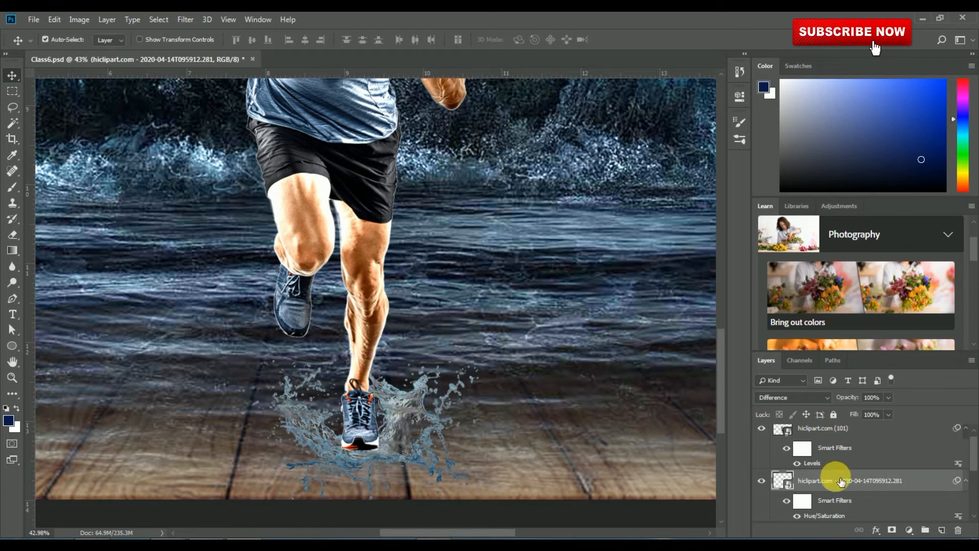
Duplicate the water splash layer and move the copy up to the runner's raised rear foot.
right_click(837, 478)
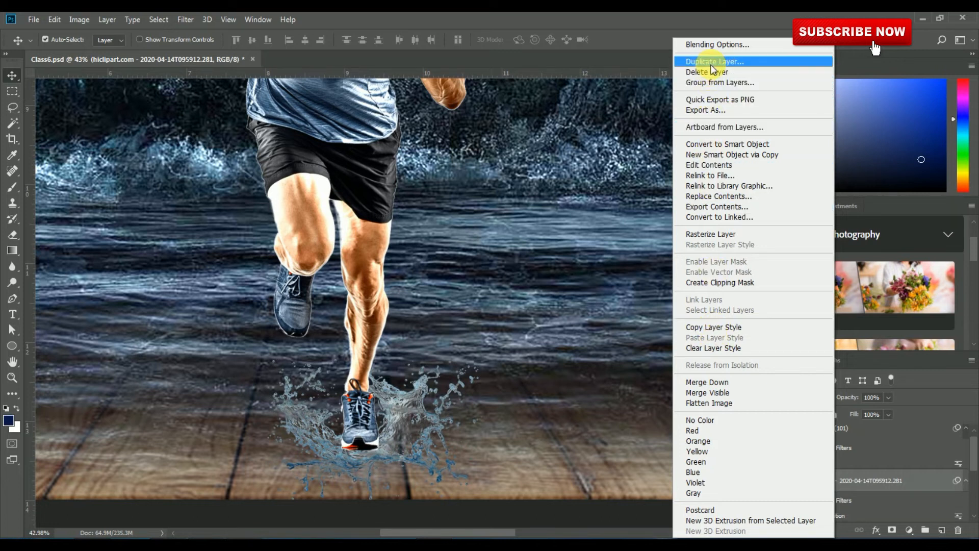
click(712, 67)
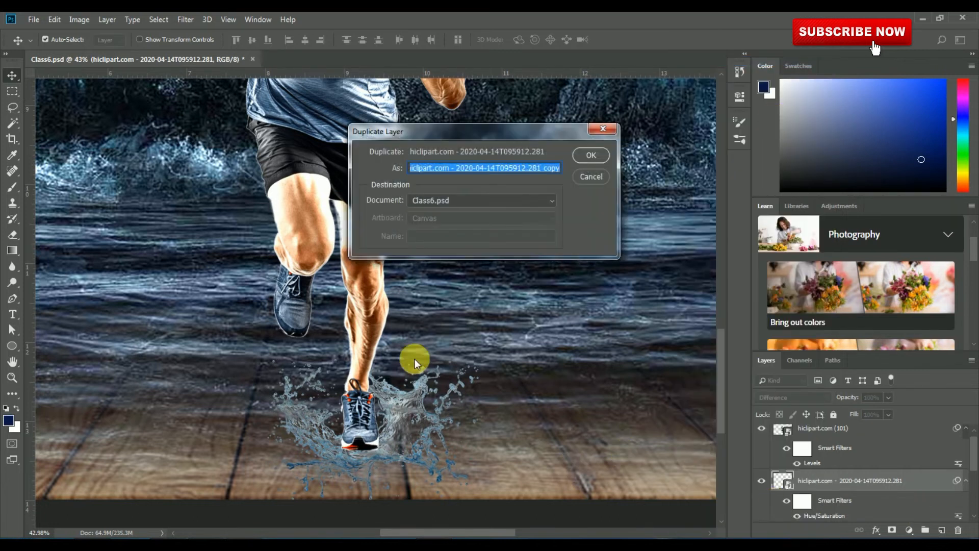
click(585, 151)
drag(395, 434, 281, 332)
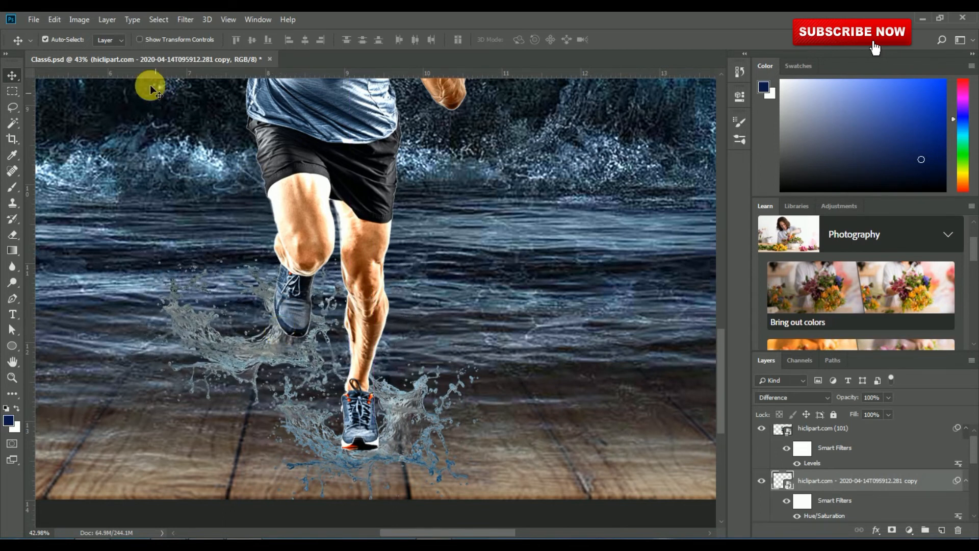
Scale down the copied water splash with Free Transform and position it just beneath the runner's raised rear shoe.
click(33, 19)
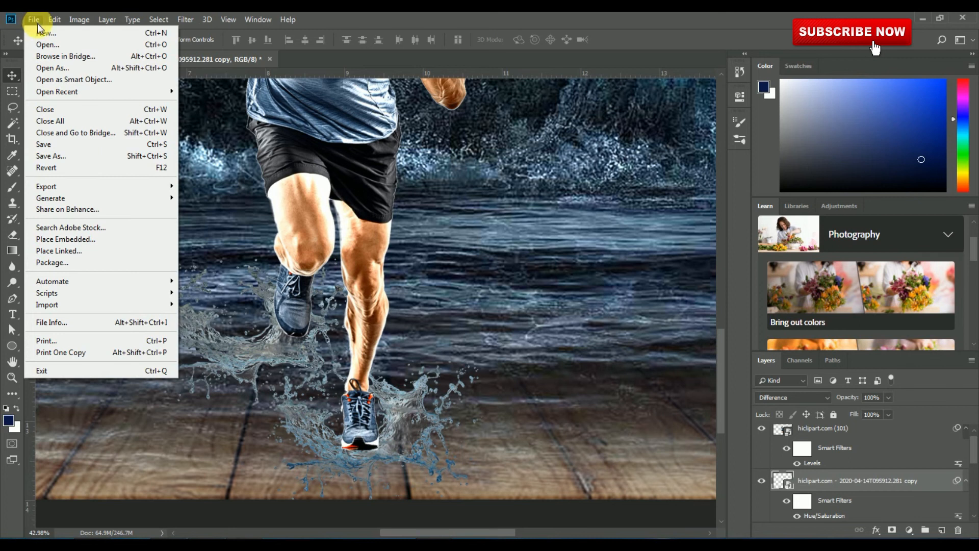
mouse_move(54, 20)
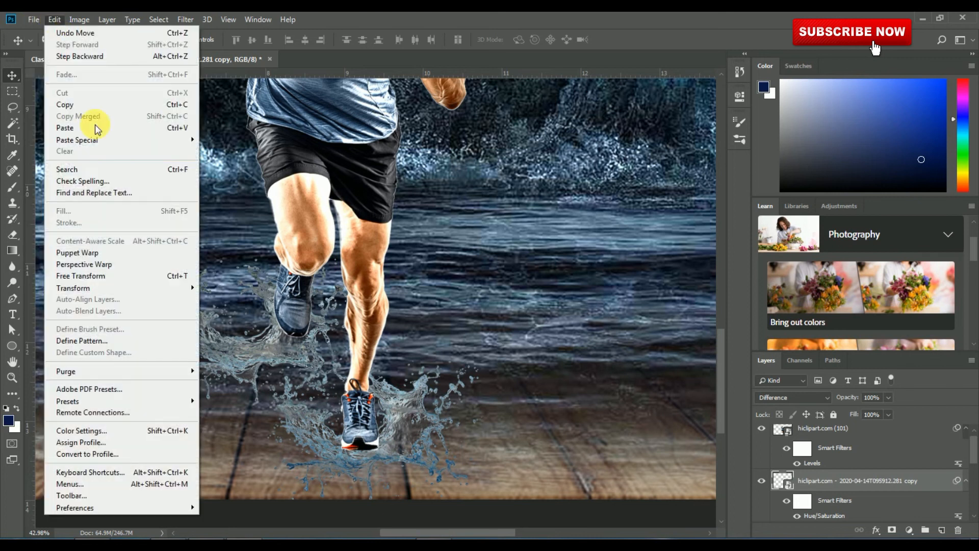
click(121, 275)
click(491, 224)
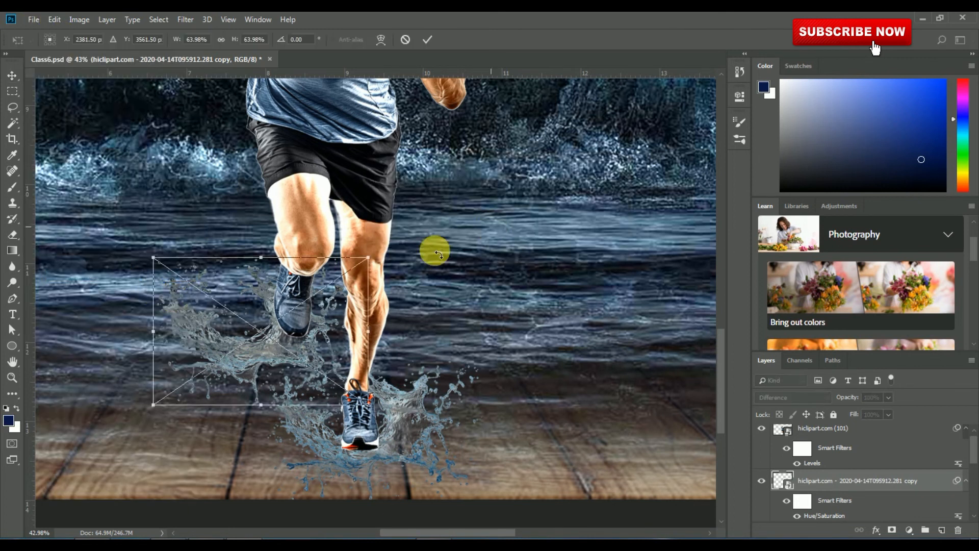
drag(371, 259, 322, 279)
drag(284, 331, 304, 343)
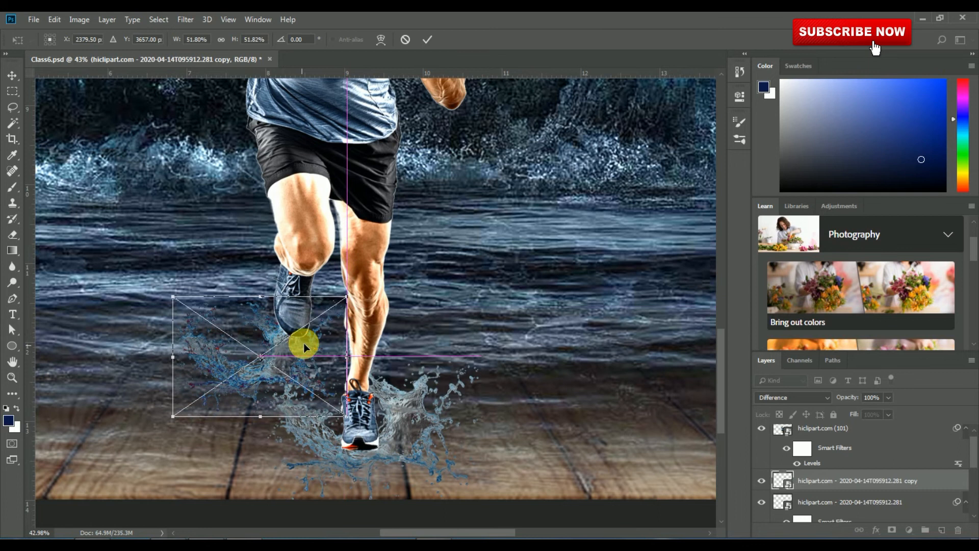
mouse_move(336, 306)
mouse_down()
mouse_move(317, 306)
mouse_move(295, 339)
mouse_up()
key(Return)
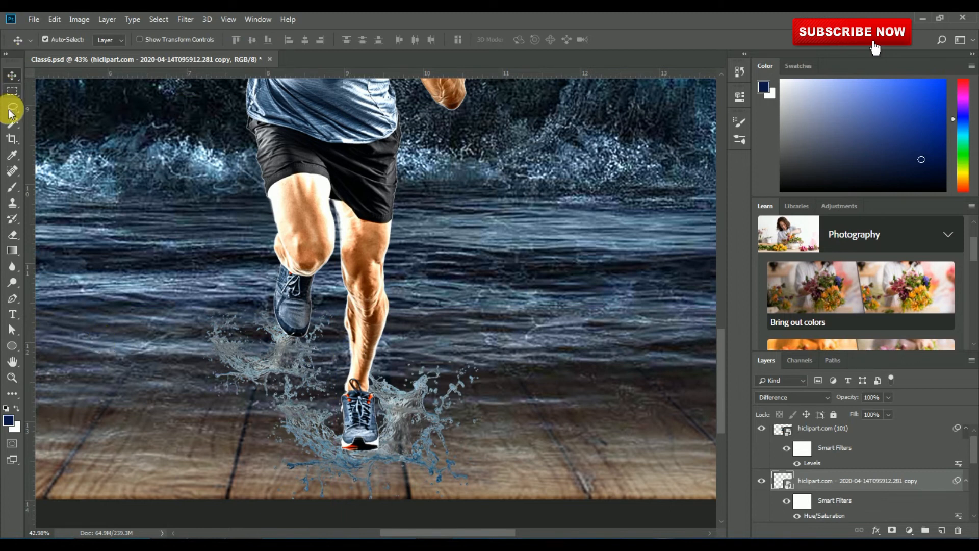
Rasterize the copied splash layer and erase its outer parts with the Eraser, leaving water only around the raised rear shoe.
click(12, 234)
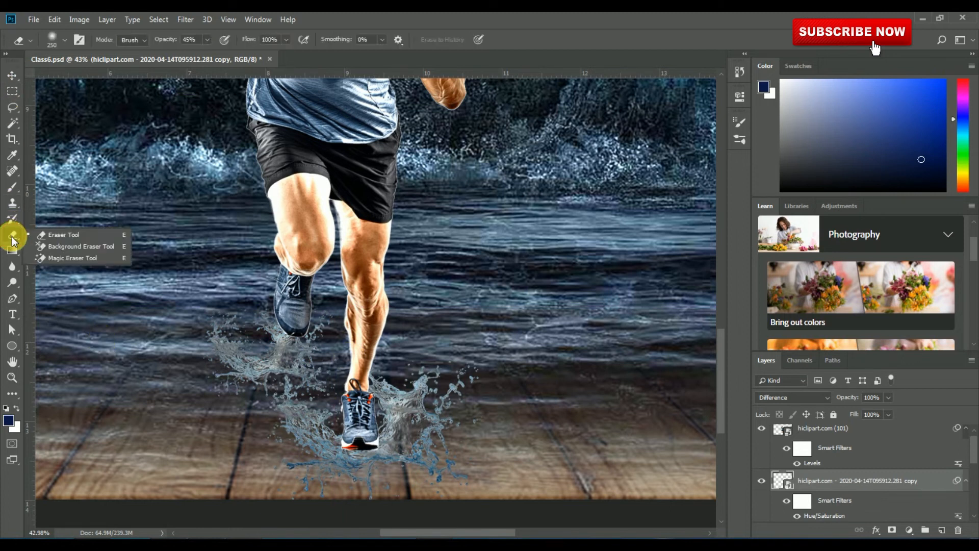
click(76, 235)
click(253, 367)
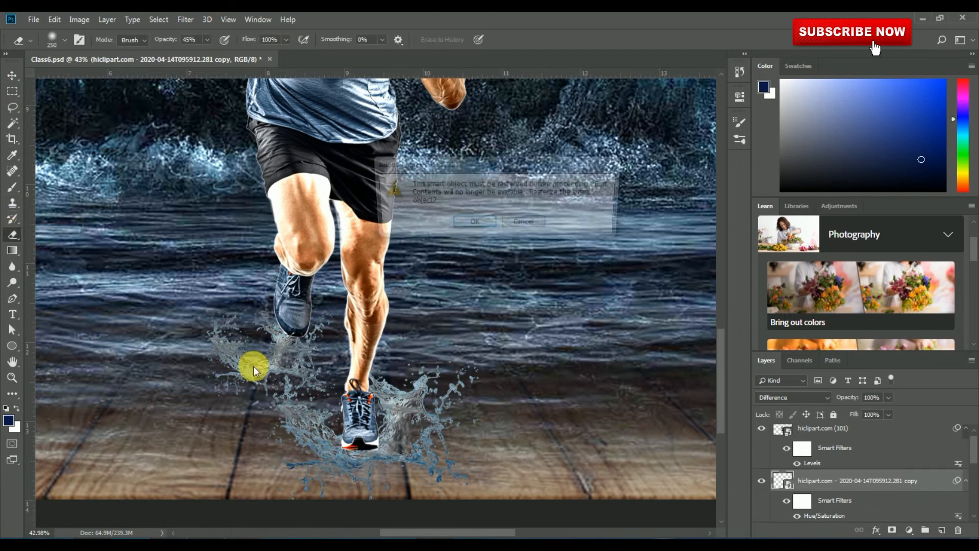
click(483, 225)
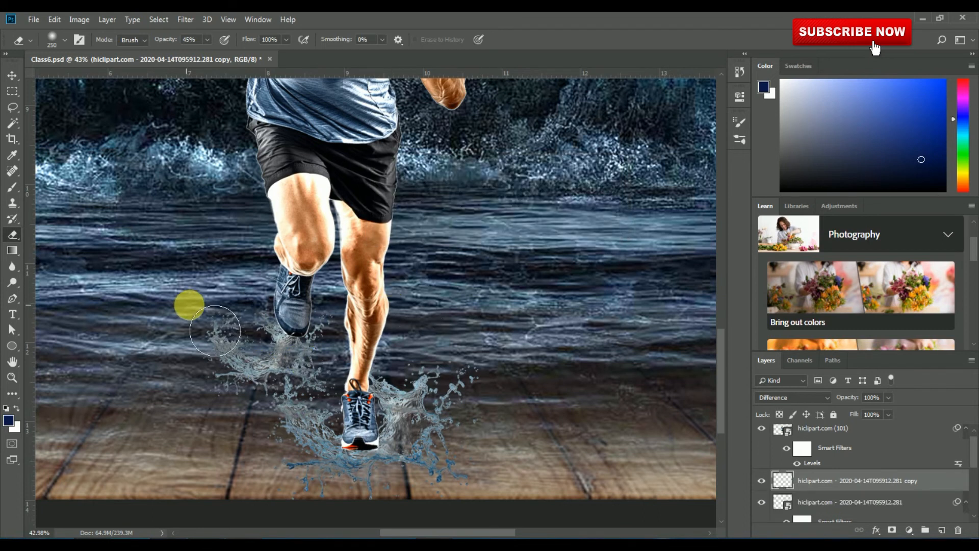
mouse_move(241, 360)
mouse_down()
mouse_move(386, 425)
mouse_move(389, 417)
mouse_move(368, 405)
mouse_move(330, 419)
mouse_move(345, 425)
mouse_move(389, 400)
mouse_up()
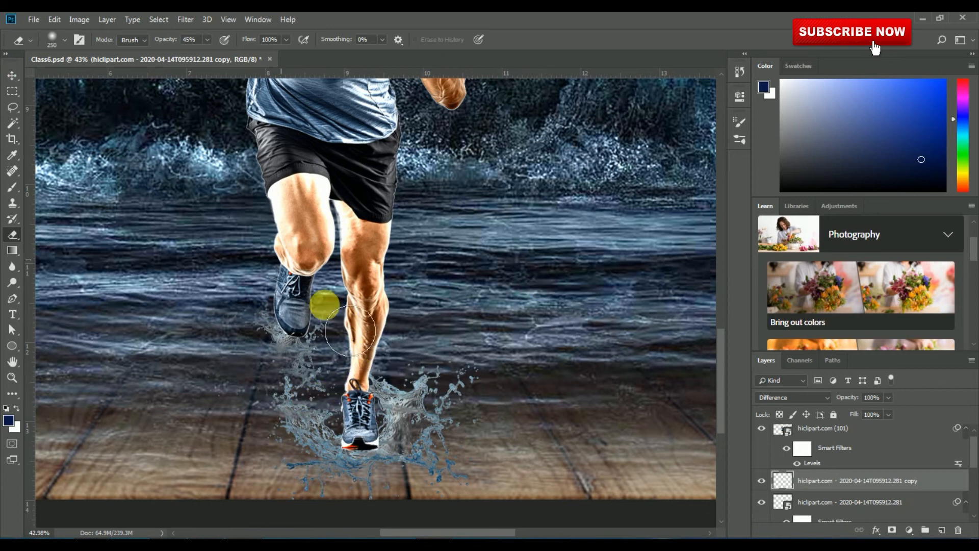
click(12, 76)
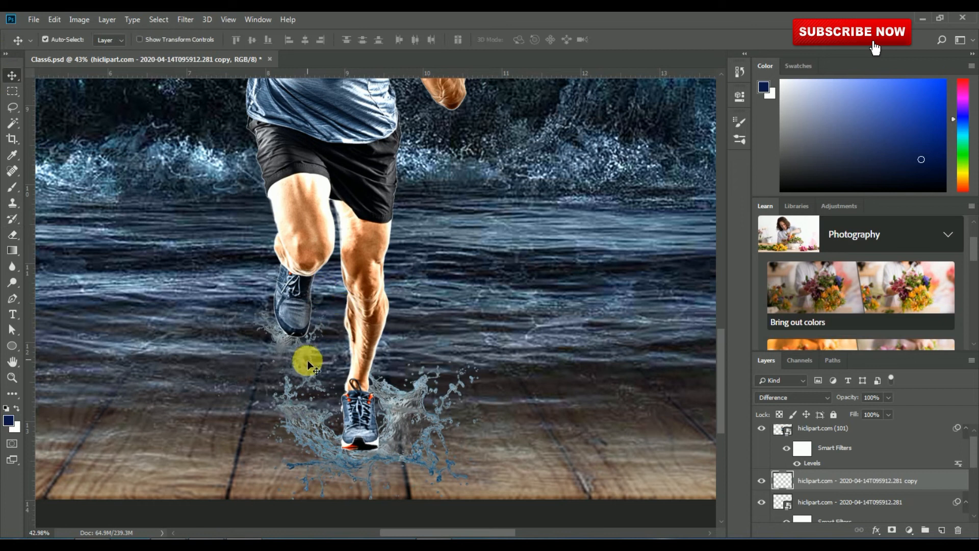
click(12, 235)
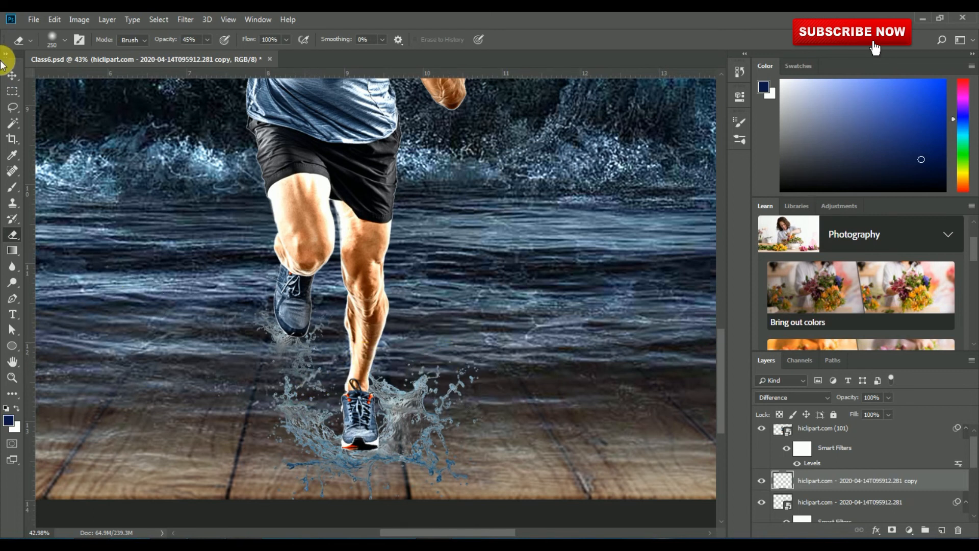
Scale the erased splash copy to about 90% and nudge it against the sole of the raised rear shoe.
click(10, 79)
click(54, 19)
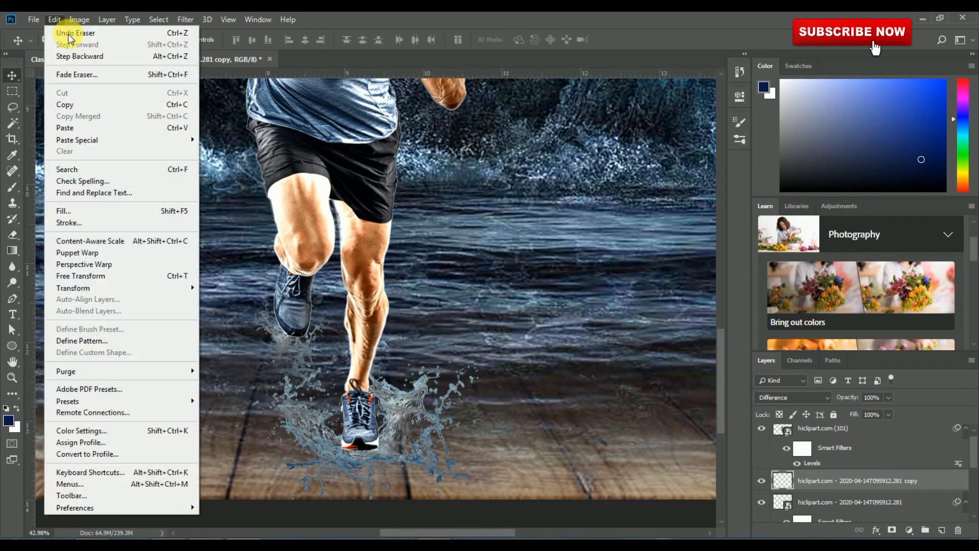
click(95, 276)
drag(335, 396, 325, 384)
drag(303, 353, 306, 355)
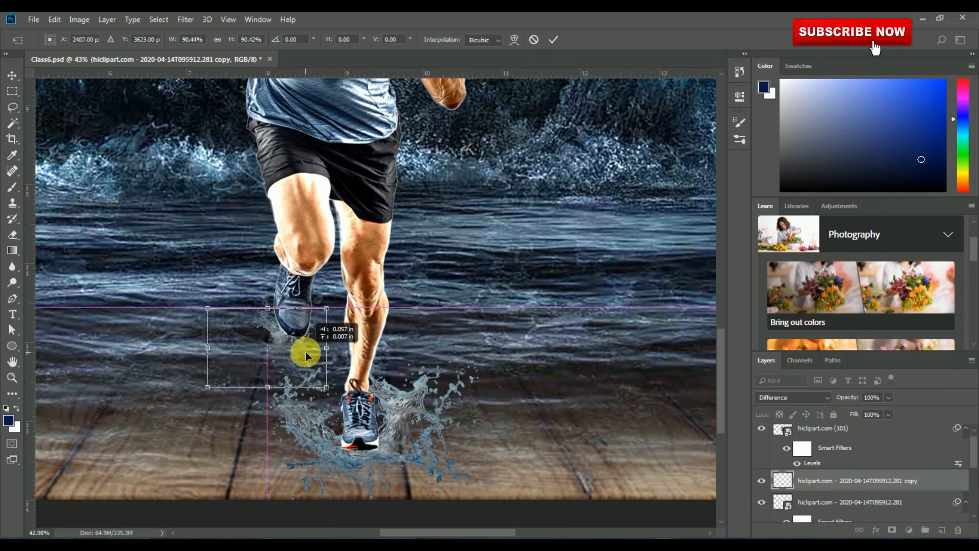
key(Return)
Apply a second Levels adjustment to the runner layer with the black input level at 22.
key(ctrl+0)
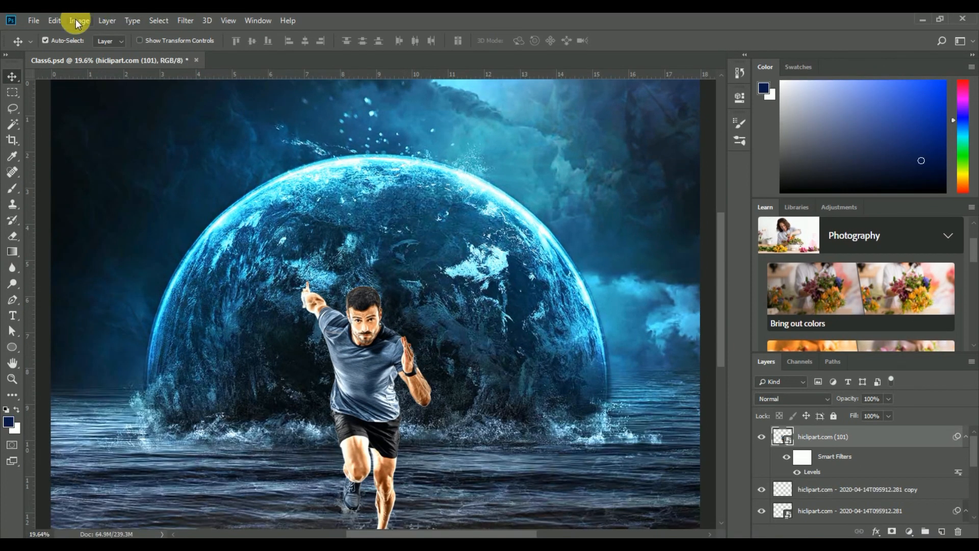
click(59, 20)
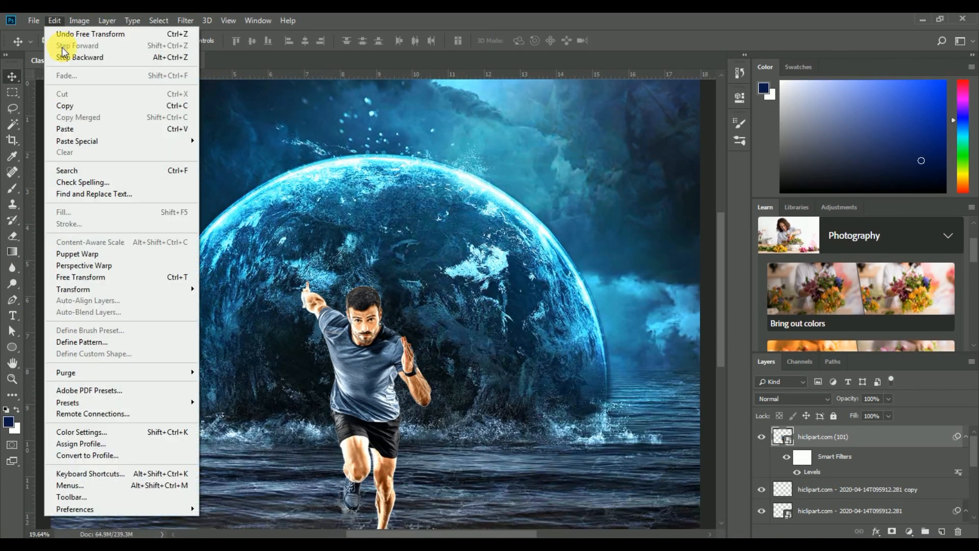
mouse_move(79, 20)
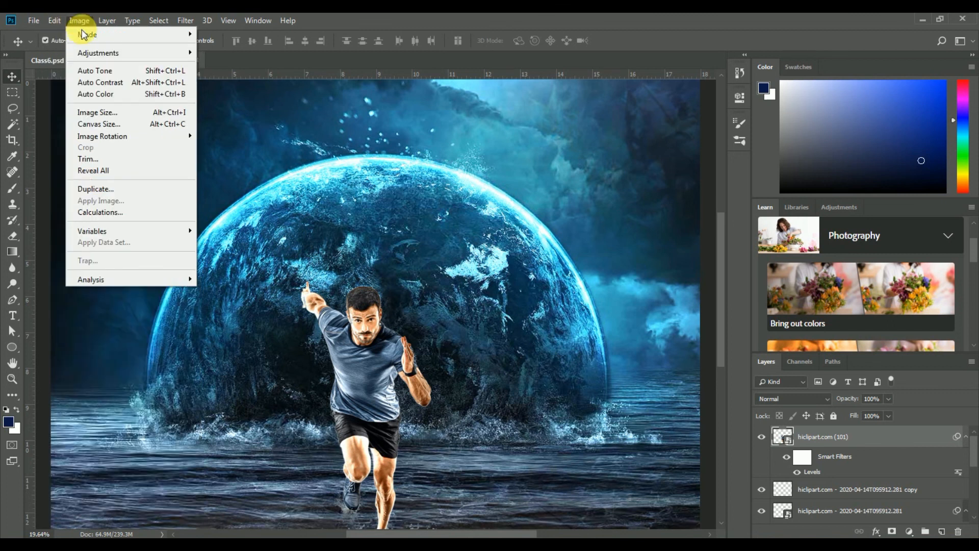
mouse_move(91, 54)
click(267, 62)
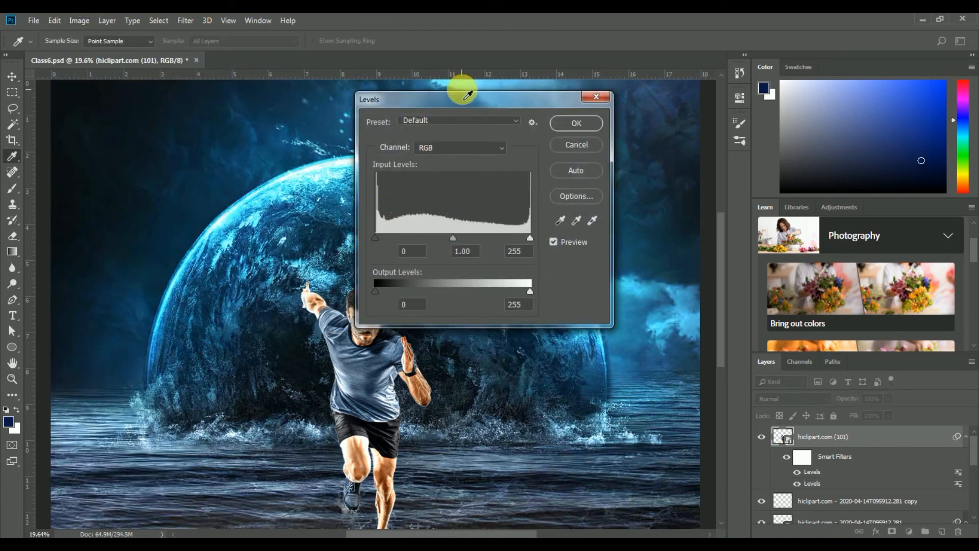
drag(461, 99, 578, 104)
mouse_move(493, 242)
mouse_down()
mouse_move(523, 244)
mouse_move(506, 242)
mouse_up()
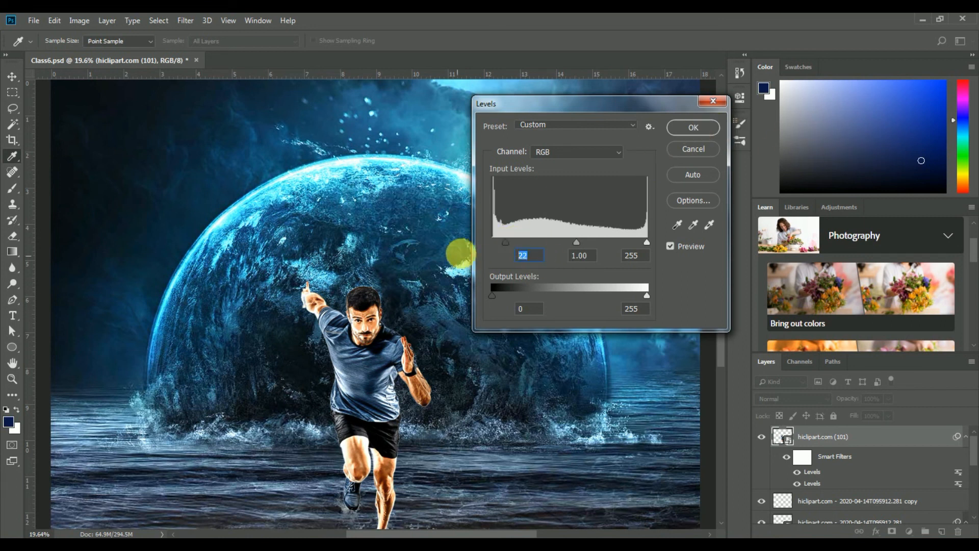
click(693, 127)
Switch to full screen mode to review the whole composition.
click(12, 76)
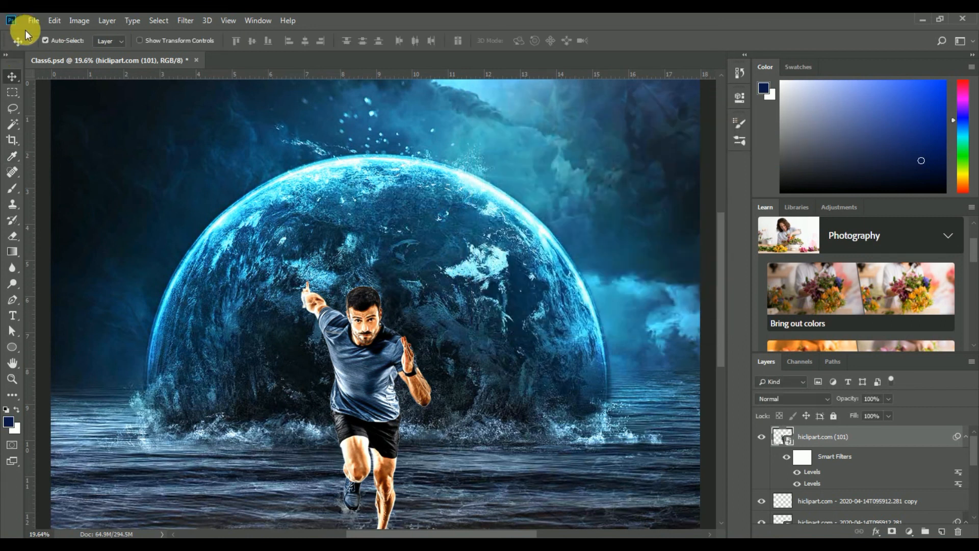
key(f)
key(f)
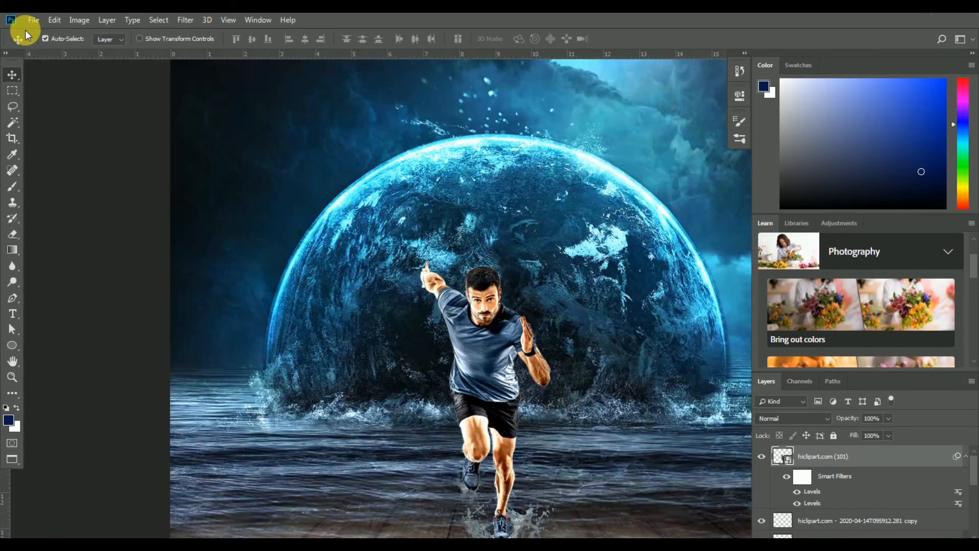